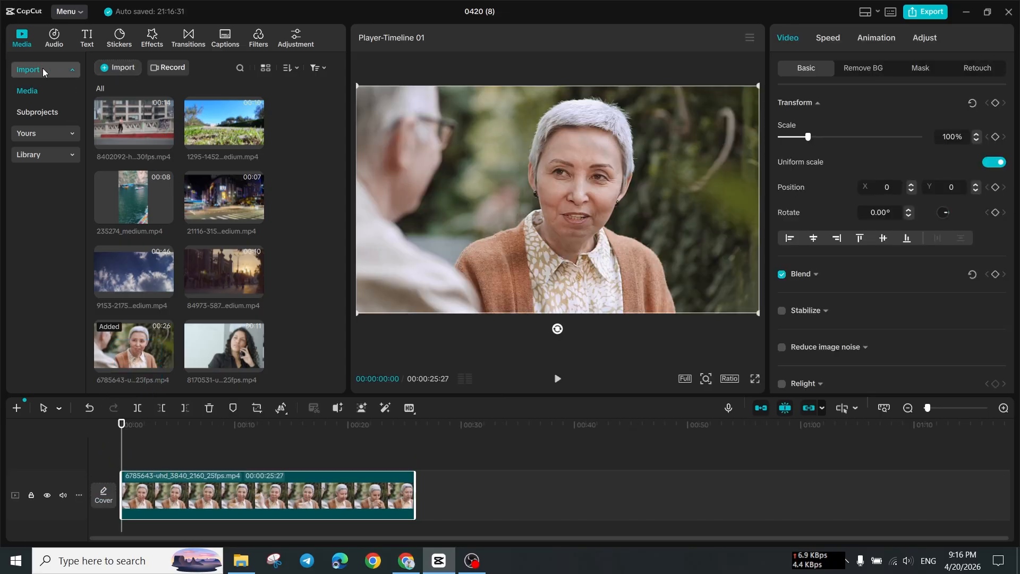
Place the 8170531 clip of the woman on the phone on a new track above the 6785643 clip, starting at zero.
{"action": "left_click", "coordinate": [119, 73]}
{"action": "left_click", "coordinate": [366, 102]}
{"action": "left_click", "coordinate": [401, 296]}
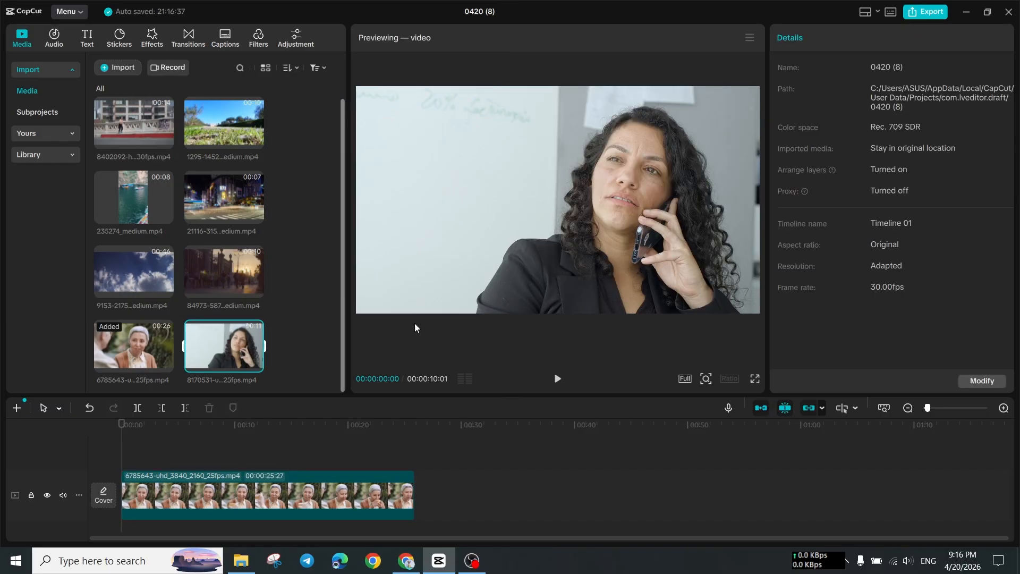
{"action": "mouse_move", "coordinate": [226, 356]}
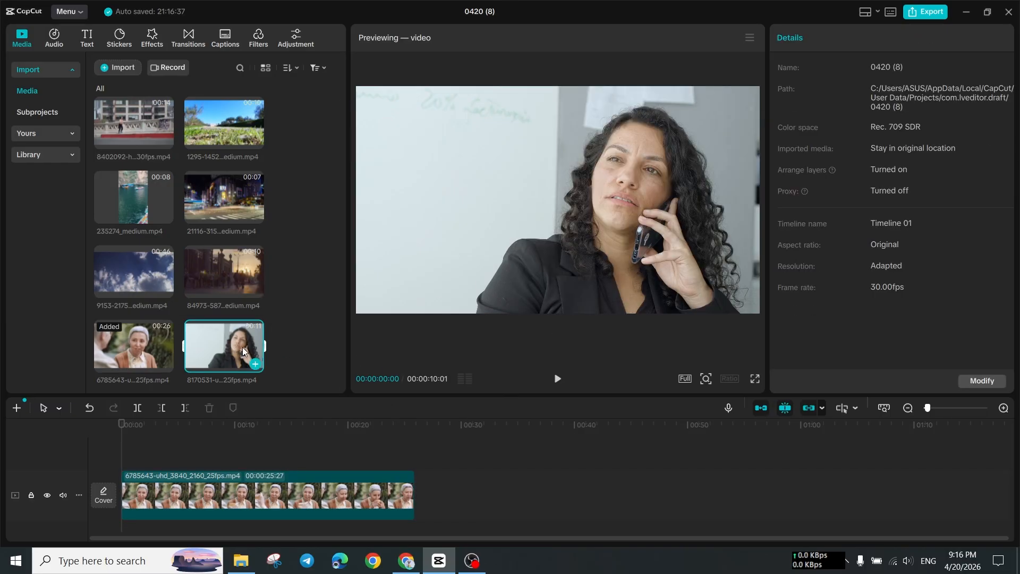
{"action": "left_click_drag", "start_coordinate": [227, 340], "coordinate": [126, 458]}
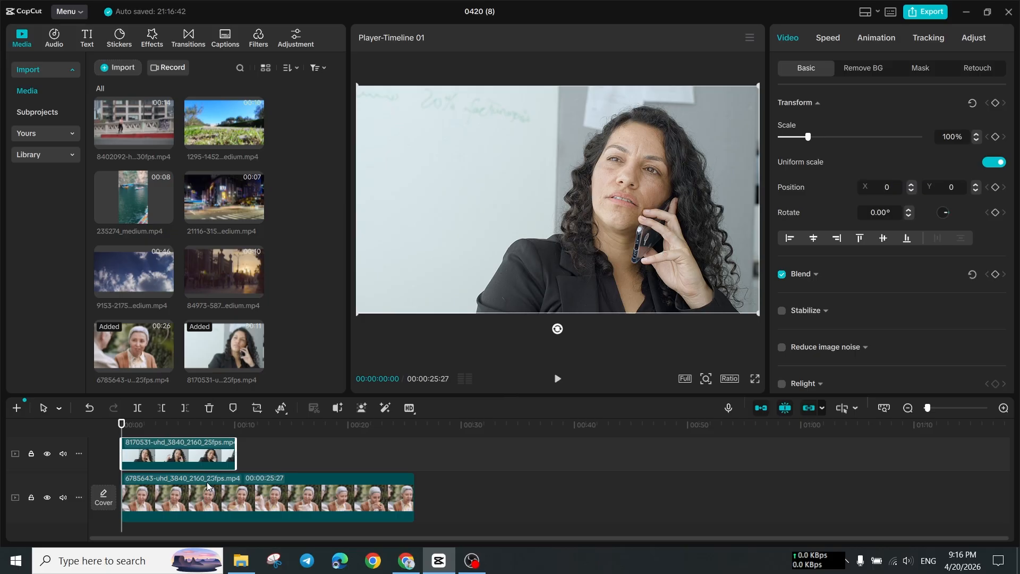
Trim the end of the lower 6785643 clip to match the end of the clip above it.
{"action": "left_click", "coordinate": [249, 494]}
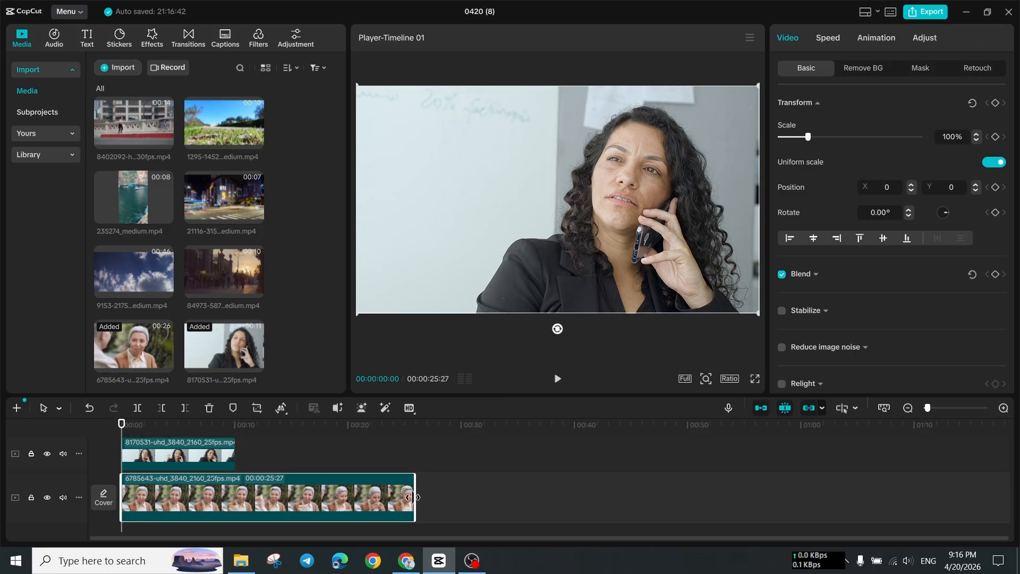
{"action": "left_click_drag", "start_coordinate": [416, 496], "coordinate": [236, 495]}
{"action": "mouse_move", "coordinate": [121, 425]}
{"action": "left_mouse_down"}
{"action": "mouse_move", "coordinate": [221, 427]}
{"action": "mouse_move", "coordinate": [108, 439]}
{"action": "left_mouse_up"}
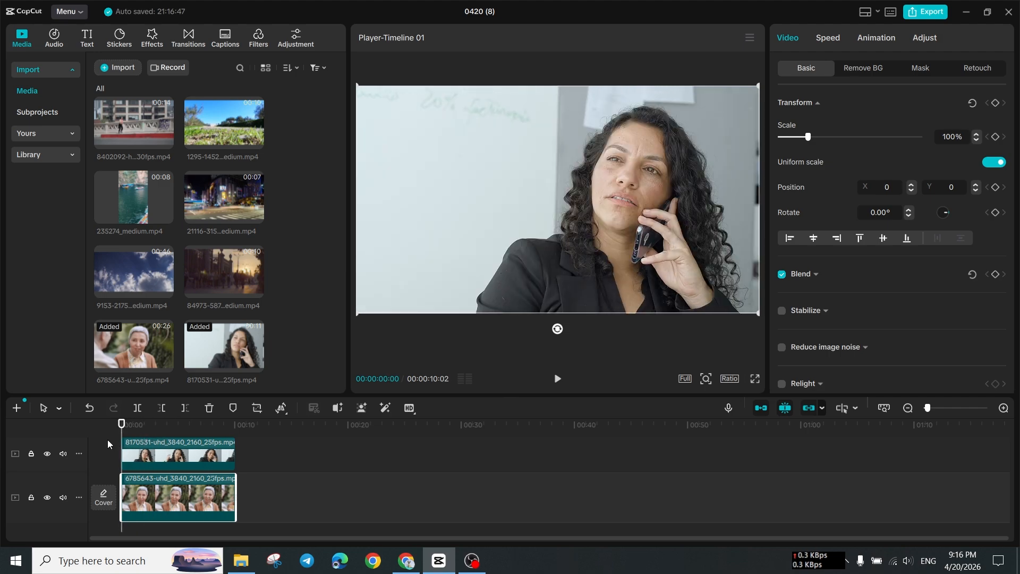
Offset the clips horizontally in the preview, the upper one to X 549 and the lower one to X -913.
{"action": "left_click", "coordinate": [575, 215]}
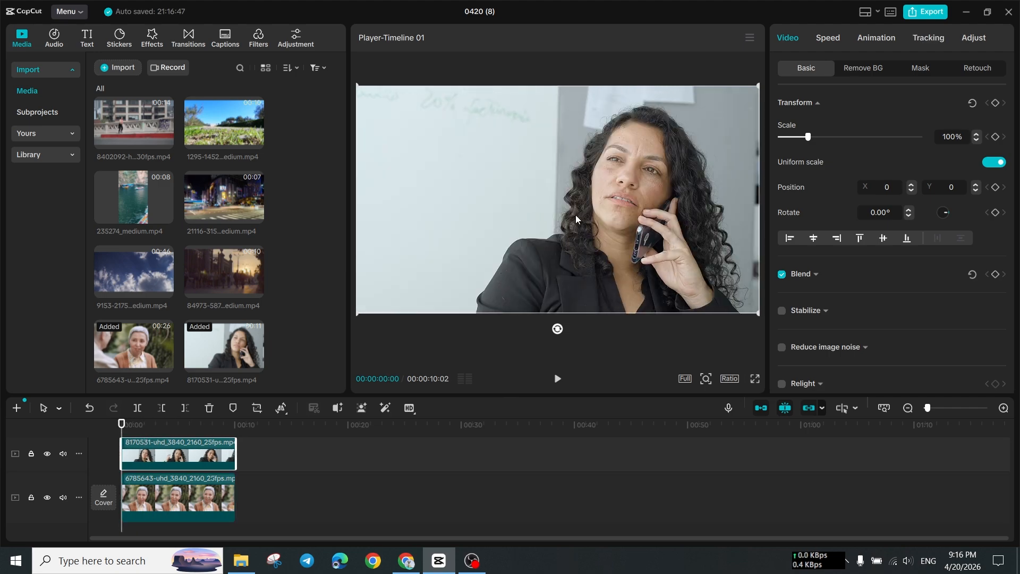
{"action": "left_click_drag", "start_coordinate": [553, 259], "coordinate": [723, 284]}
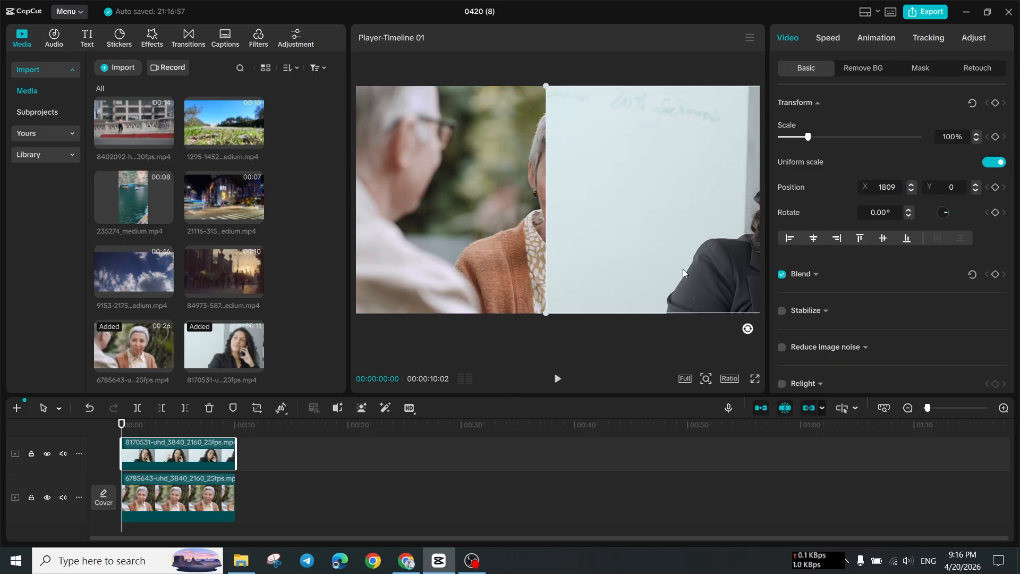
{"action": "left_click", "coordinate": [502, 236]}
{"action": "left_click_drag", "start_coordinate": [513, 222], "coordinate": [404, 221]}
{"action": "left_click", "coordinate": [664, 215]}
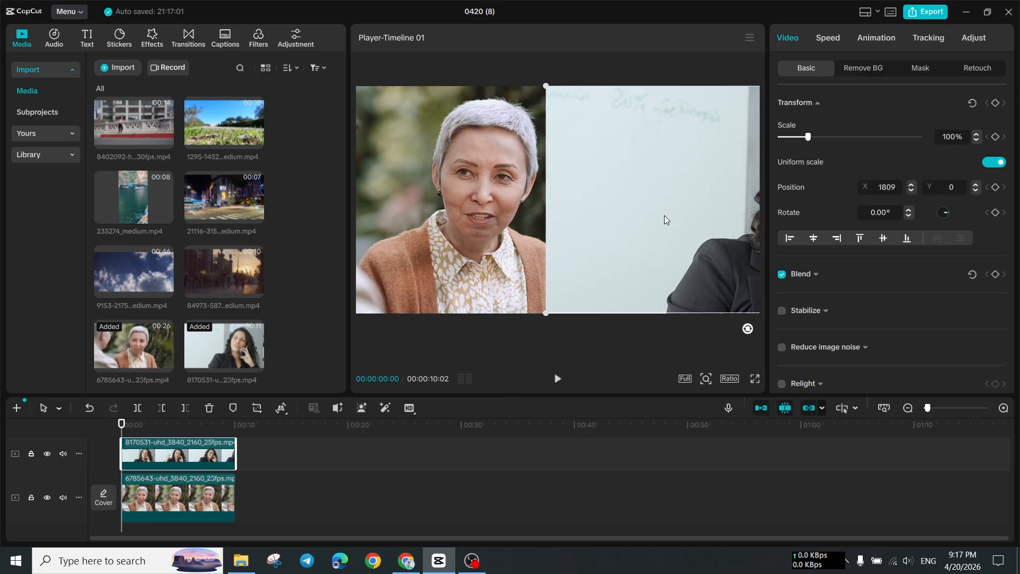
{"action": "left_click_drag", "start_coordinate": [632, 242], "coordinate": [470, 240]}
{"action": "left_click", "coordinate": [402, 205]}
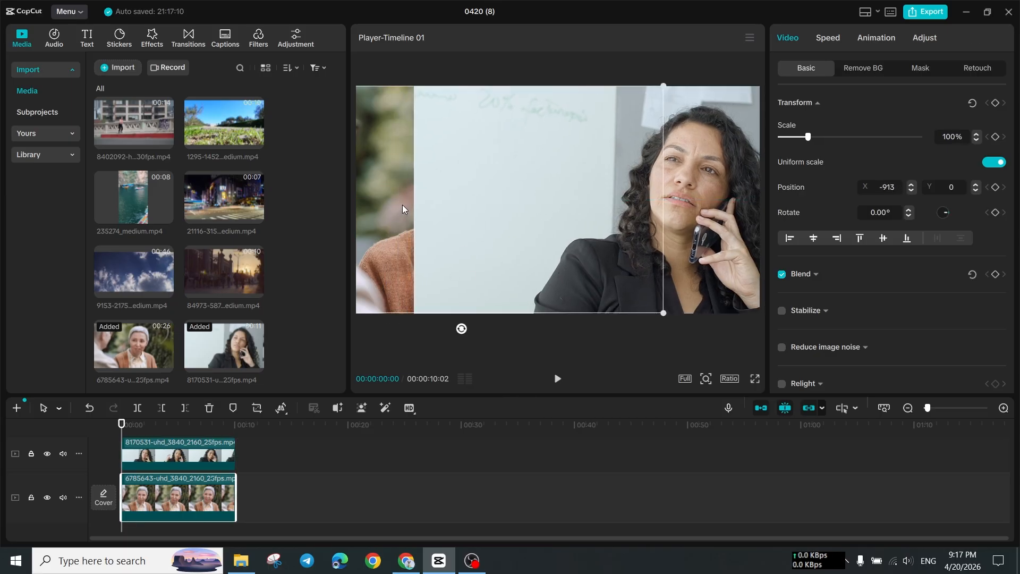
Add a Split mask to the upper clip and rotate it to -90° so the dividing line runs vertically.
{"action": "left_click", "coordinate": [748, 195]}
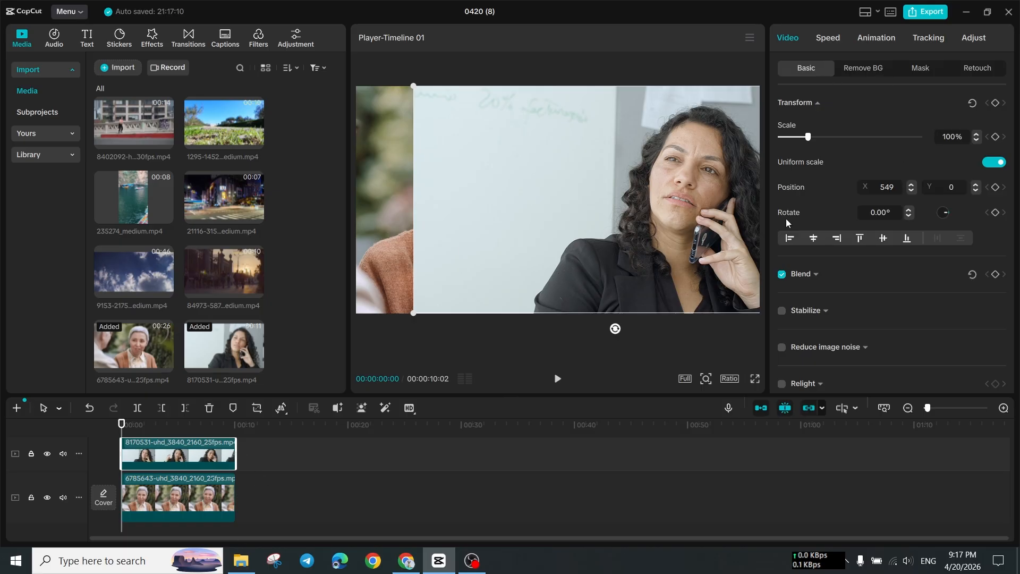
{"action": "left_click", "coordinate": [925, 73]}
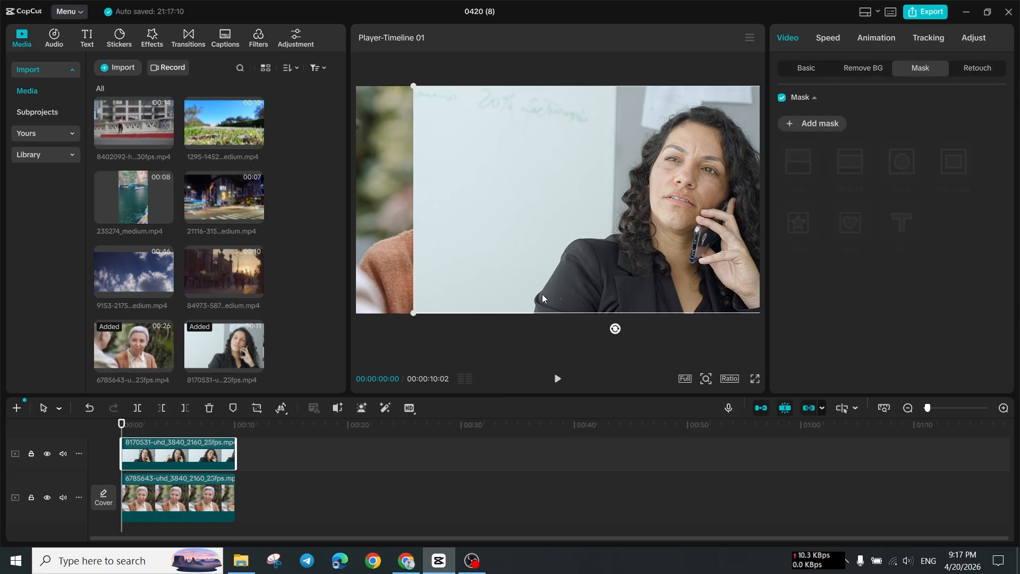
{"action": "left_click", "coordinate": [815, 125]}
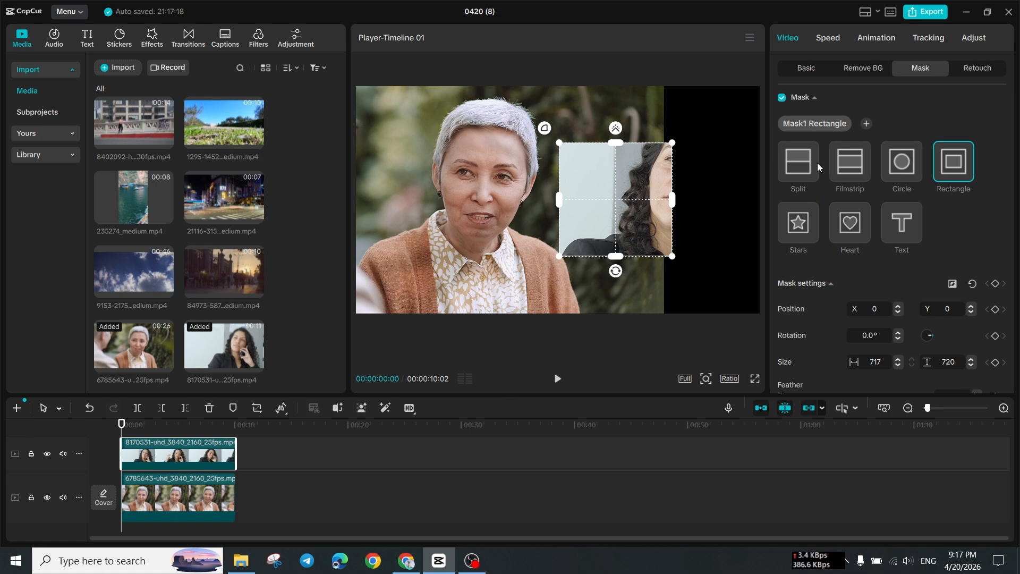
{"action": "left_click", "coordinate": [795, 159]}
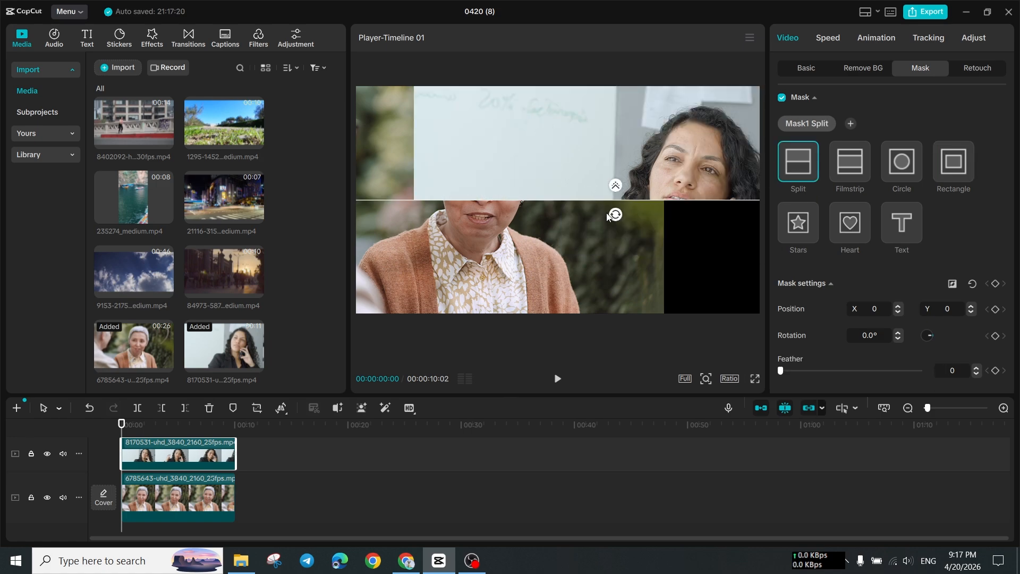
{"action": "left_click_drag", "start_coordinate": [608, 216], "coordinate": [651, 202]}
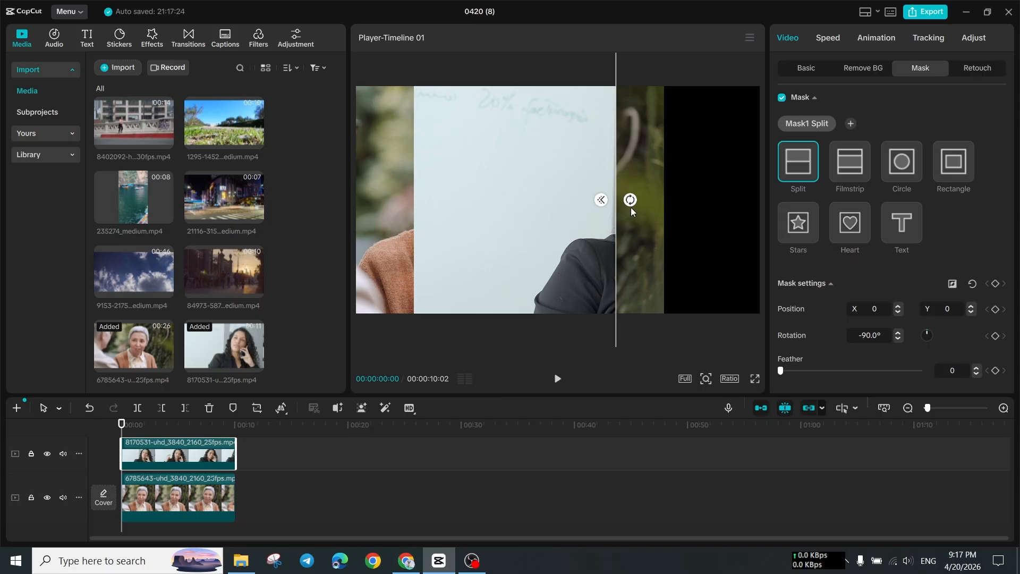
Move the masked upper clip horizontally to X -553.
{"action": "left_click", "coordinate": [806, 68]}
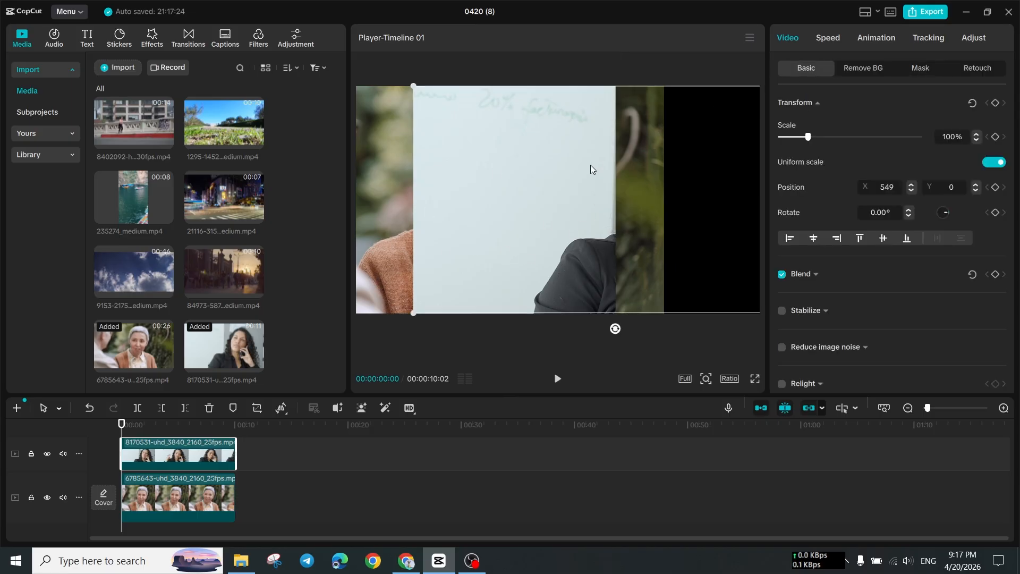
{"action": "left_click_drag", "start_coordinate": [528, 236], "coordinate": [411, 231]}
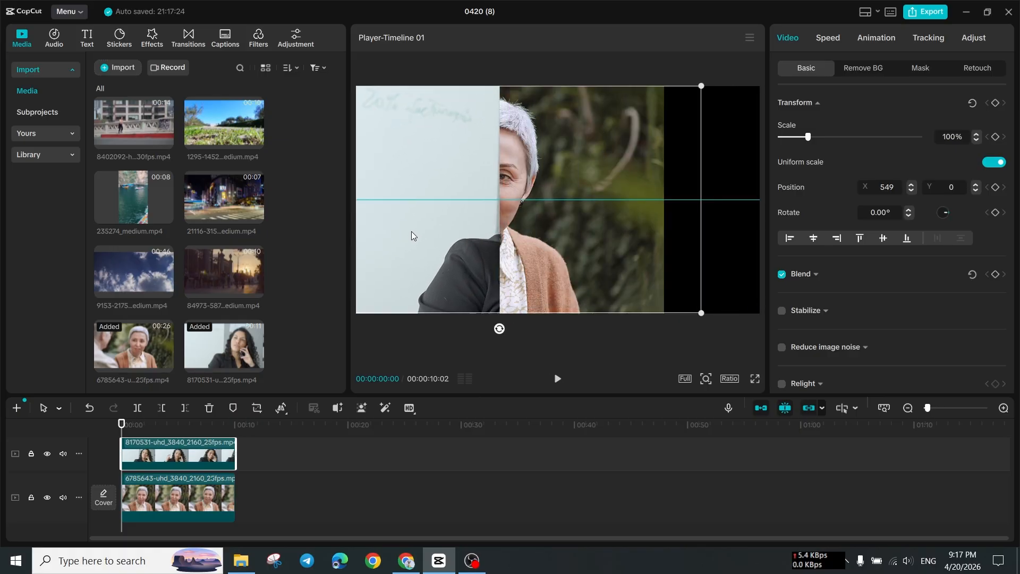
{"action": "left_click", "coordinate": [719, 219]}
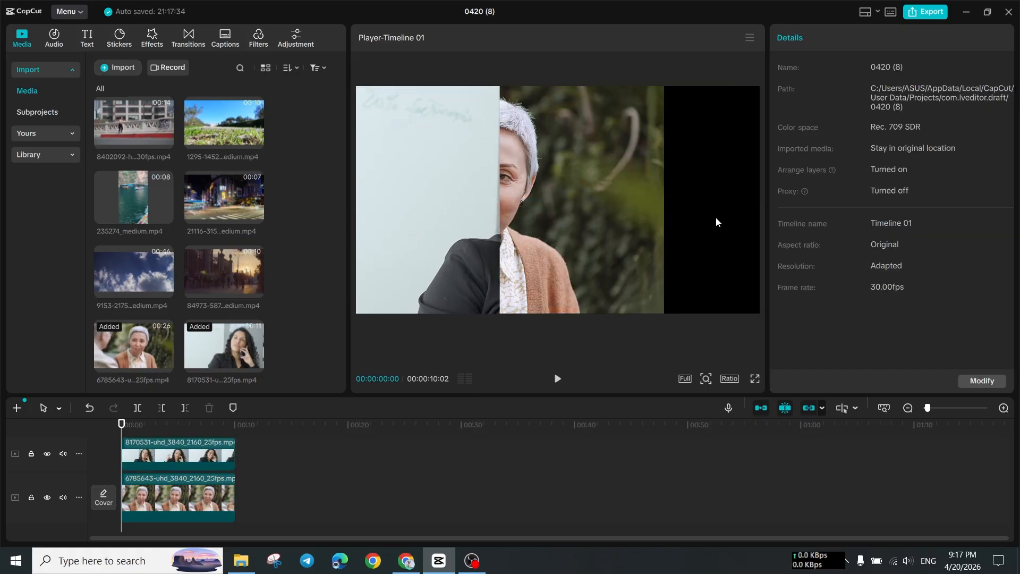
Shift the lower clip horizontally to X 928 with the upper track hidden, and show the upper track again.
{"action": "left_click", "coordinate": [46, 454]}
{"action": "left_click", "coordinate": [511, 237]}
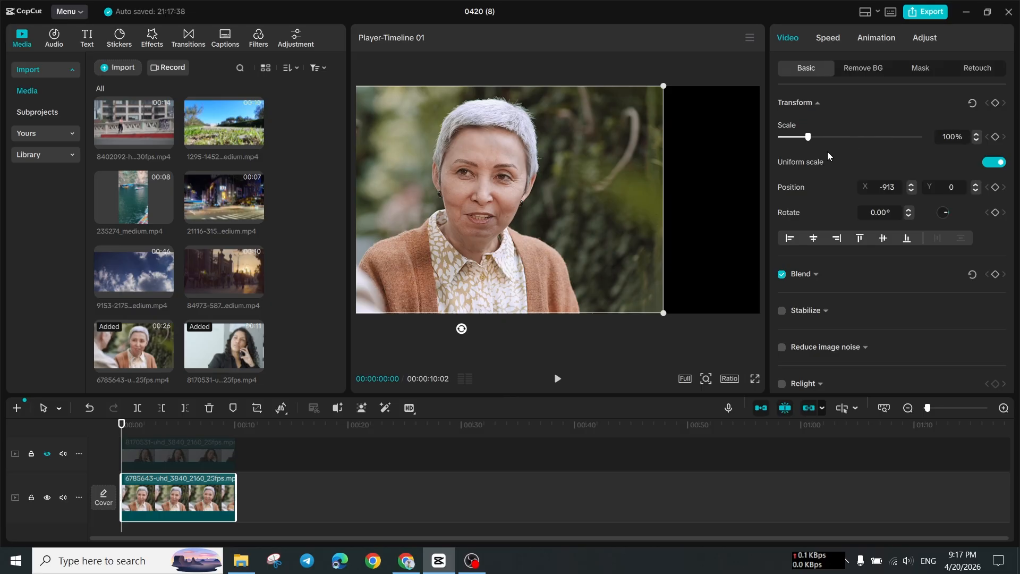
{"action": "left_click", "coordinate": [921, 69]}
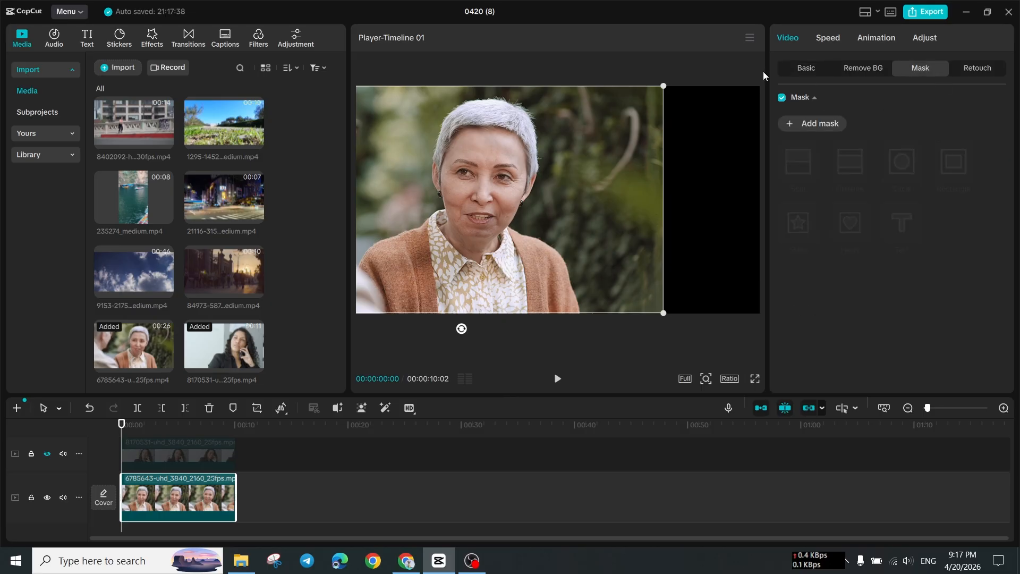
{"action": "left_click", "coordinate": [802, 79]}
{"action": "left_click_drag", "start_coordinate": [391, 255], "coordinate": [585, 250]}
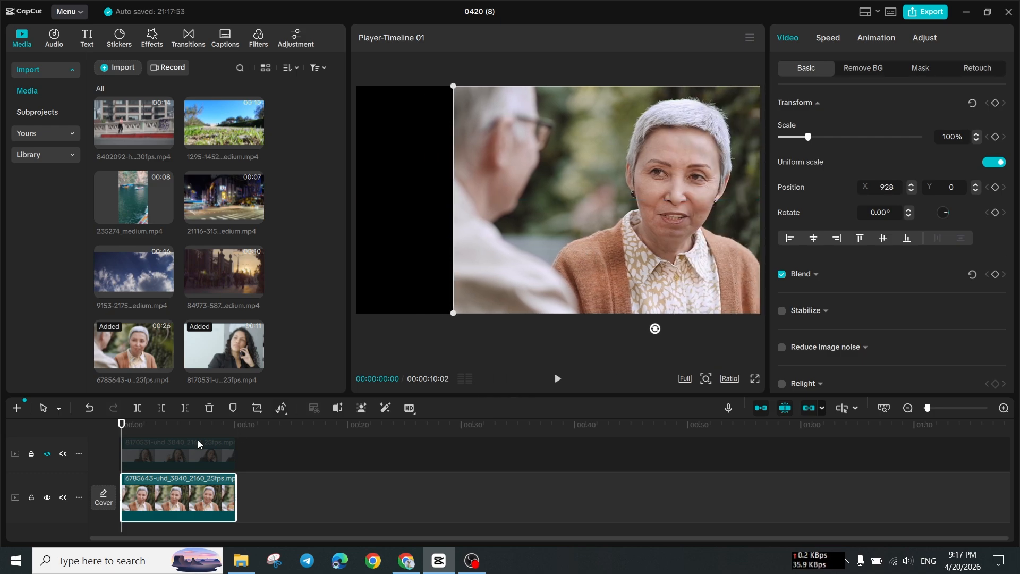
{"action": "left_click", "coordinate": [47, 453]}
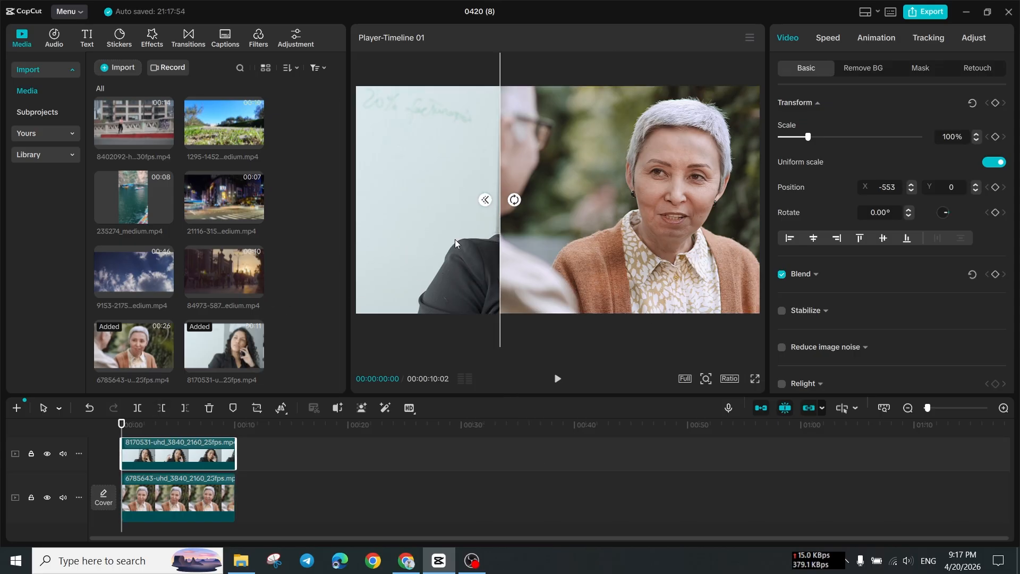
Hide the lower track and move the upper clip's split mask line to X 1280, Y -720.
{"action": "scroll", "coordinate": [483, 212], "scroll_direction": "down", "scroll_amount": 2}
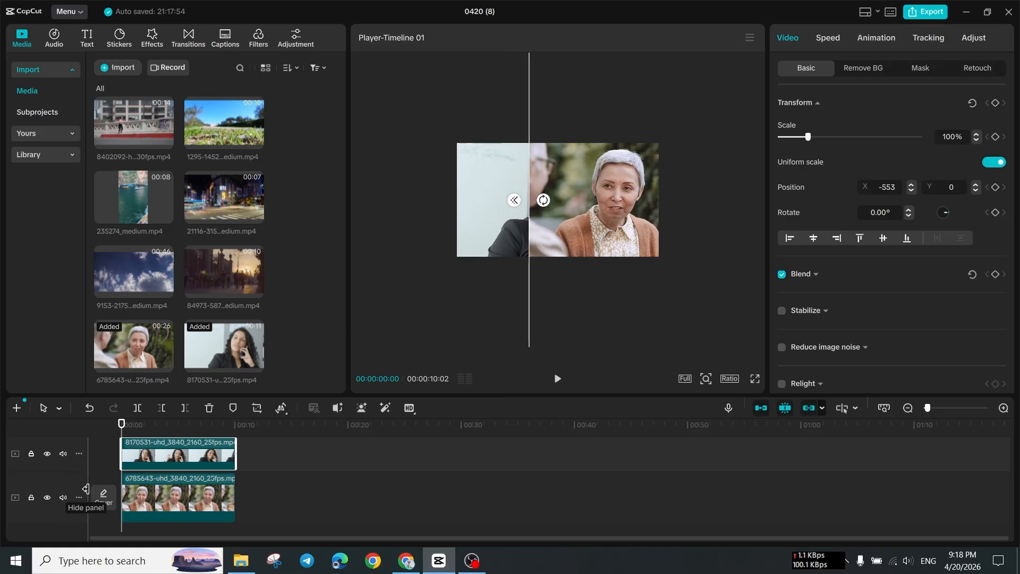
{"action": "left_click", "coordinate": [46, 496]}
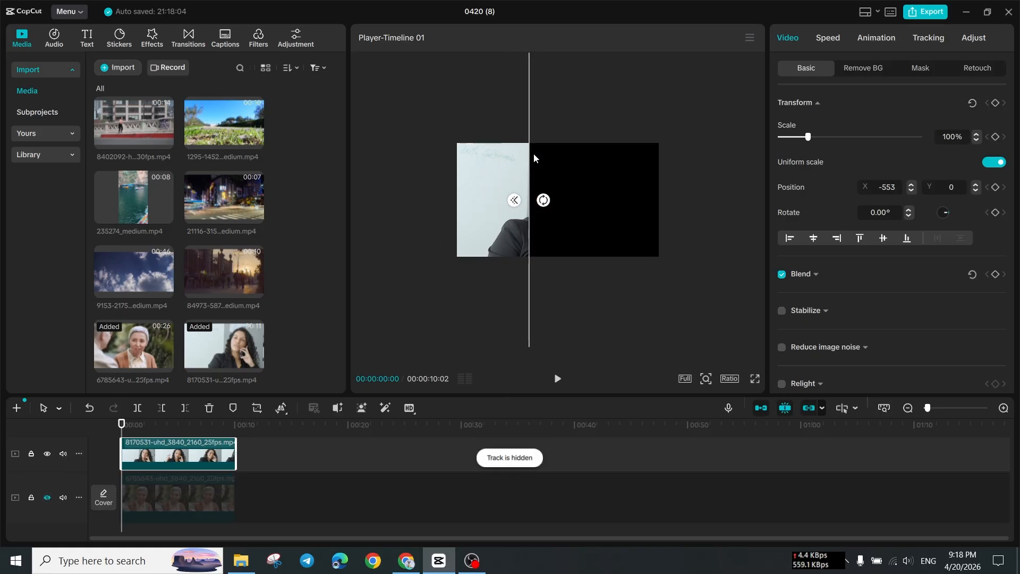
{"action": "left_click_drag", "start_coordinate": [483, 209], "coordinate": [639, 224]}
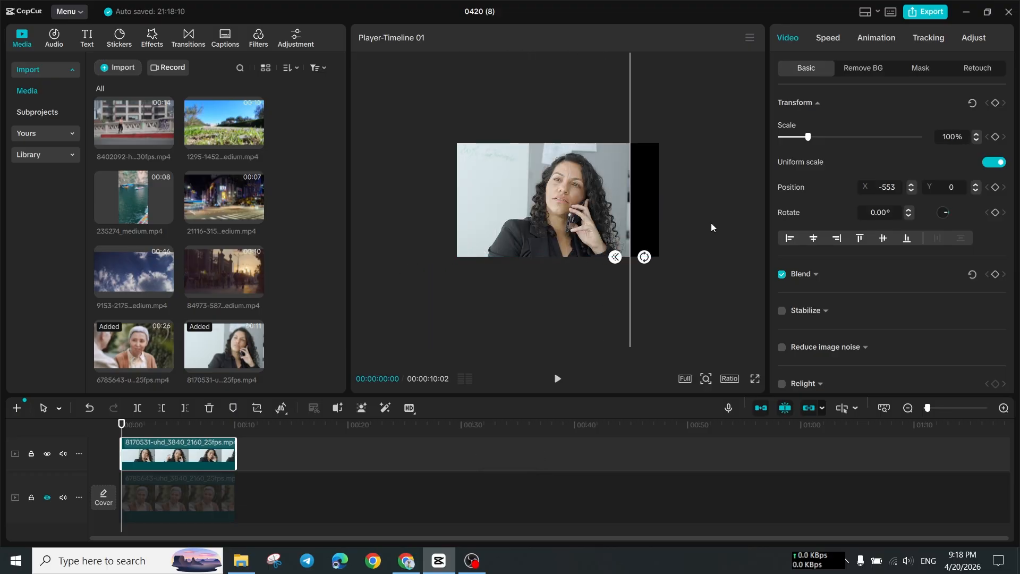
Move the upper clip horizontally to X -1481 and unhide the lower track.
{"action": "left_click", "coordinate": [922, 69]}
{"action": "left_click", "coordinate": [862, 72]}
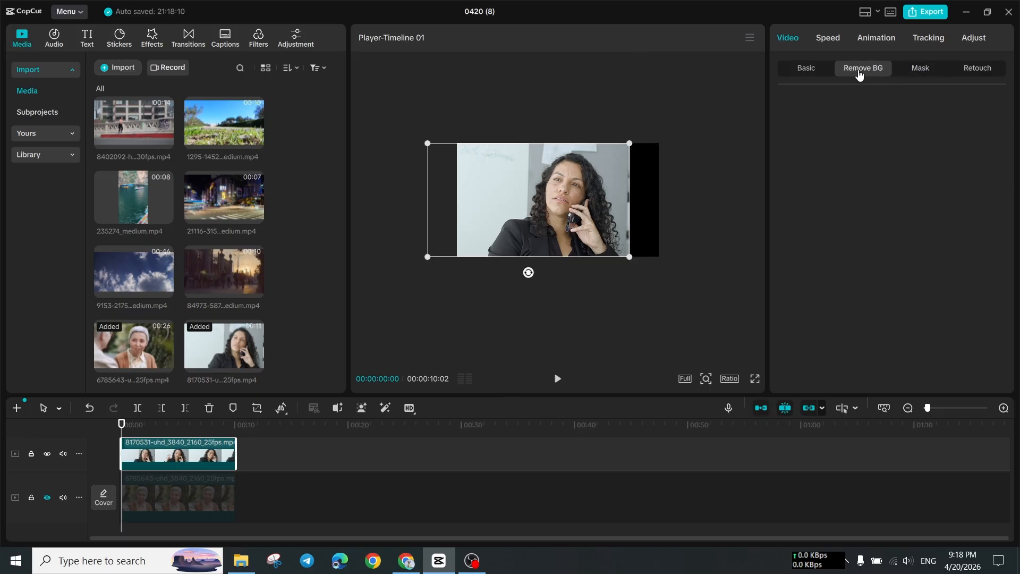
{"action": "left_click", "coordinate": [817, 75]}
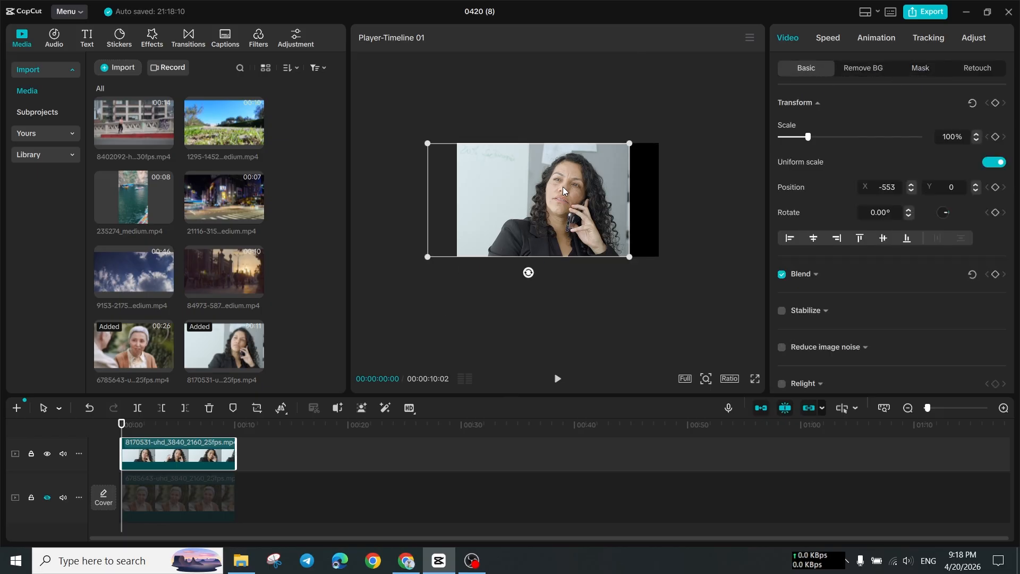
{"action": "left_click_drag", "start_coordinate": [503, 200], "coordinate": [457, 213]}
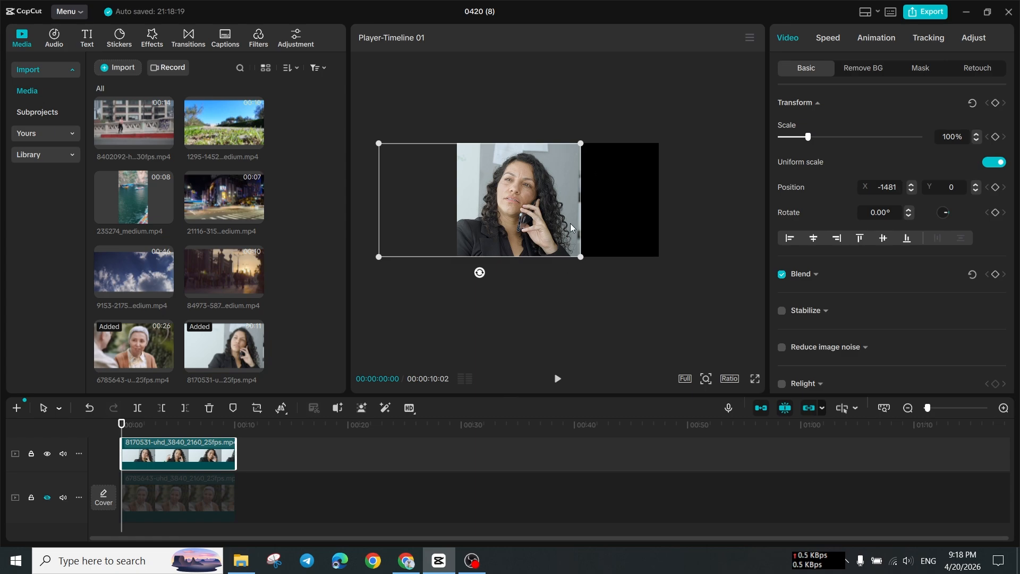
{"action": "left_click", "coordinate": [47, 497]}
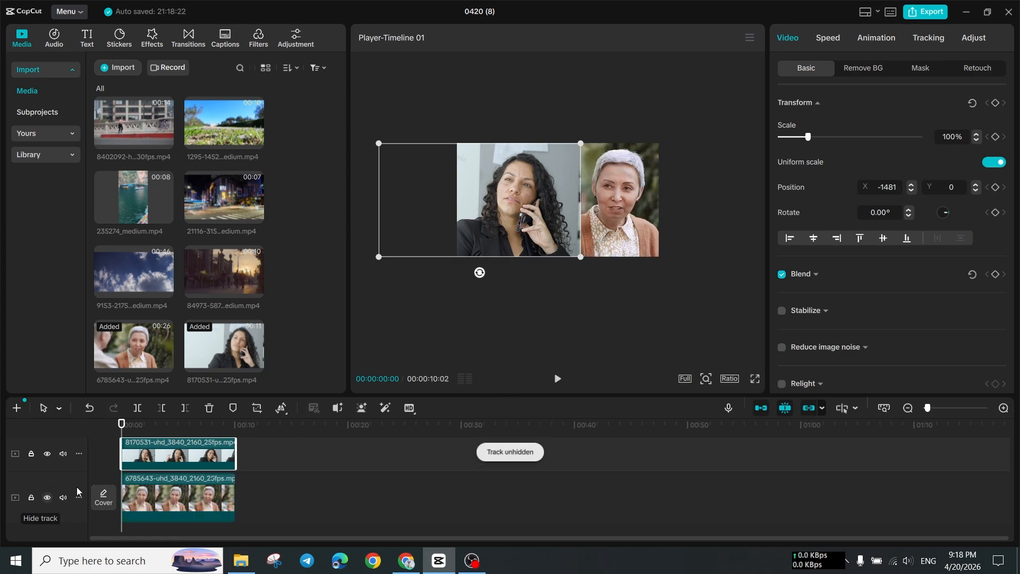
Move the upper clip's split mask line to the centre of the frame, at mask position X 987.
{"action": "left_click", "coordinate": [595, 58]}
{"action": "left_click", "coordinate": [565, 180]}
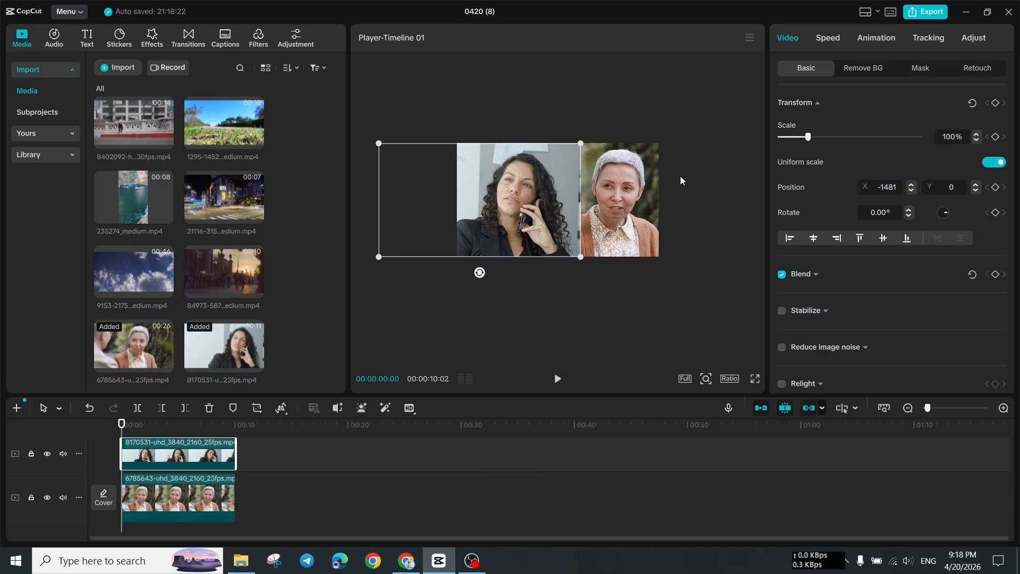
{"action": "left_click", "coordinate": [918, 69]}
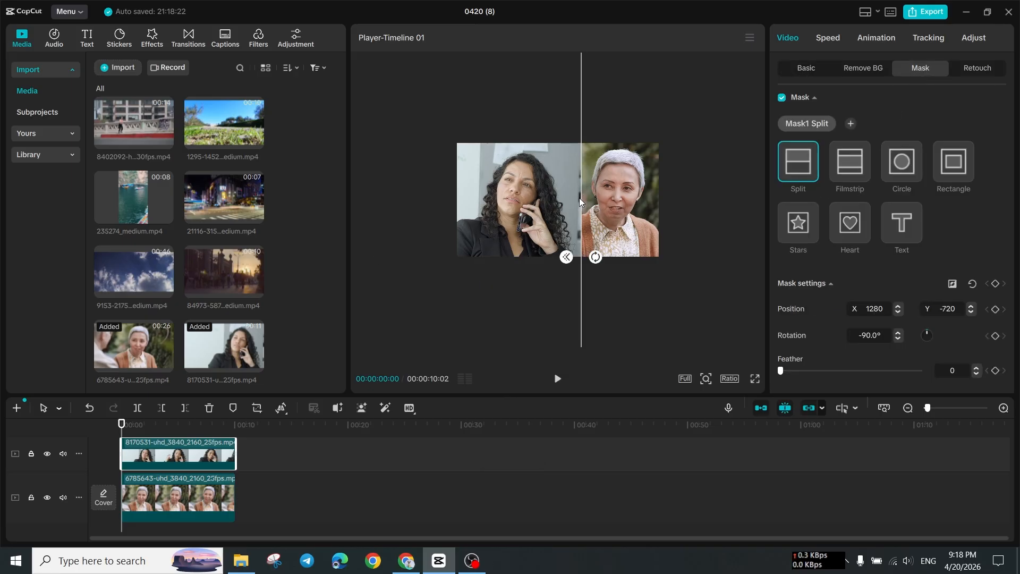
{"action": "left_click_drag", "start_coordinate": [582, 190], "coordinate": [562, 205]}
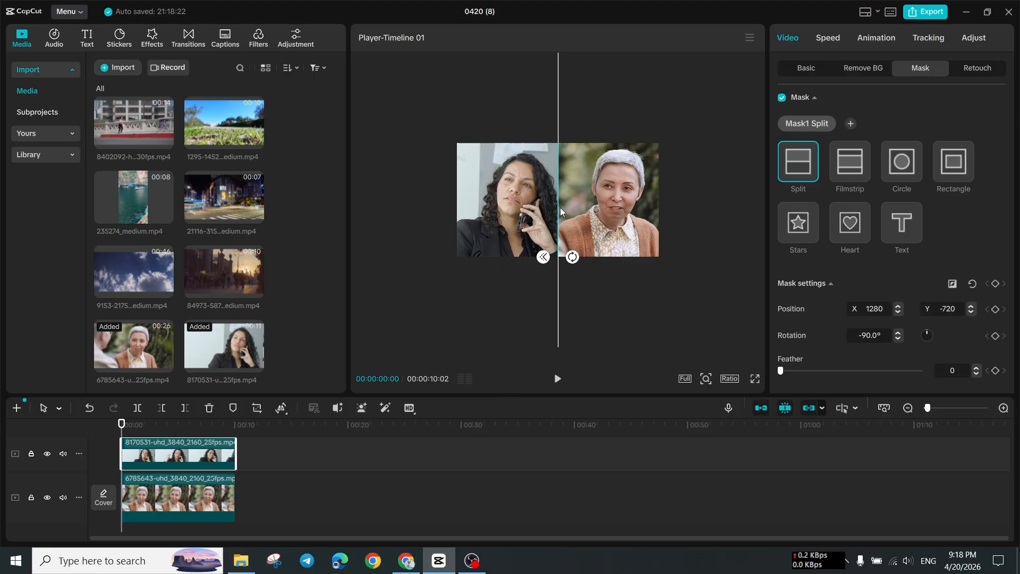
Play the split-screen result and return the playhead to the start of the timeline.
{"action": "left_click", "coordinate": [558, 379]}
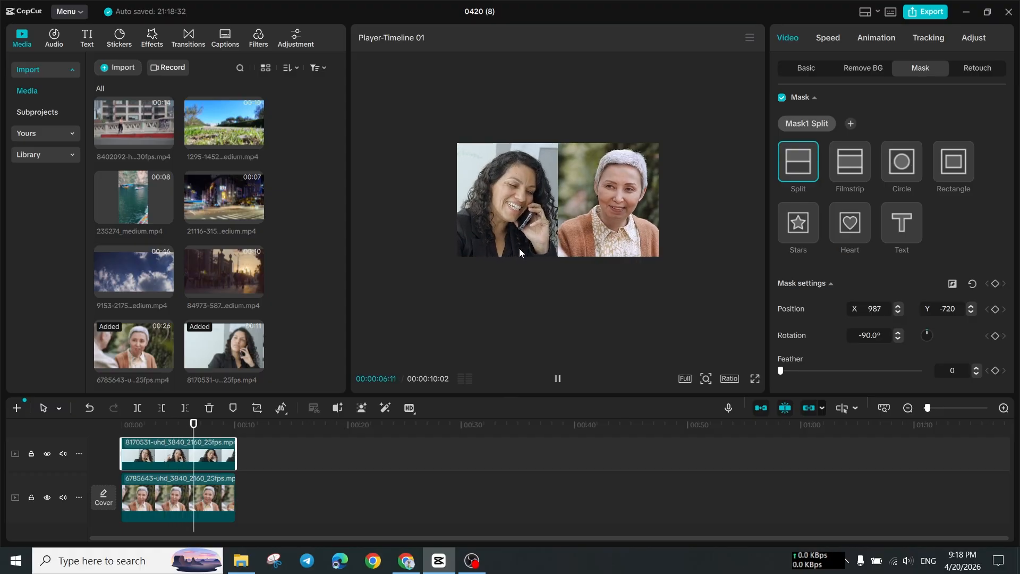
{"action": "key", "text": "space"}
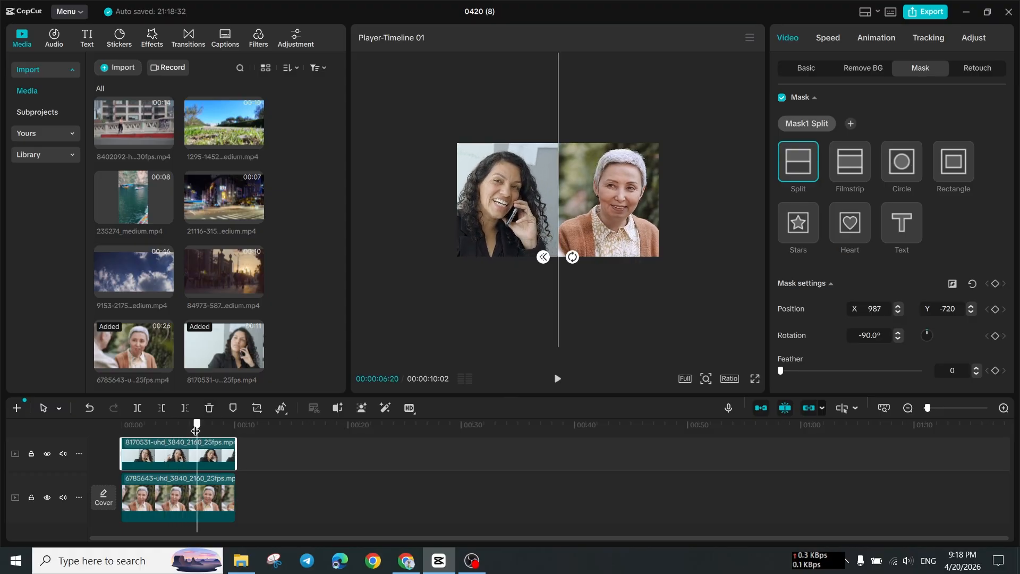
{"action": "left_click_drag", "start_coordinate": [198, 425], "coordinate": [120, 423]}
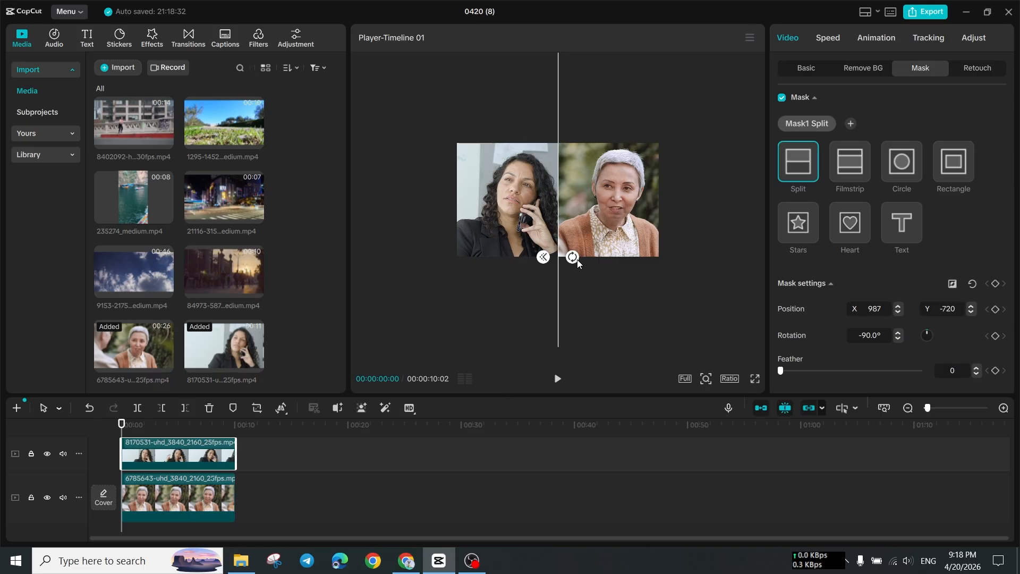
Rotate the upper clip's split mask to -72° for a slanted dividing line and play the result.
{"action": "mouse_move", "coordinate": [577, 260]}
{"action": "left_mouse_down"}
{"action": "mouse_move", "coordinate": [603, 244]}
{"action": "mouse_move", "coordinate": [572, 272]}
{"action": "mouse_move", "coordinate": [584, 246]}
{"action": "mouse_move", "coordinate": [567, 264]}
{"action": "left_mouse_up"}
{"action": "key", "text": "space"}
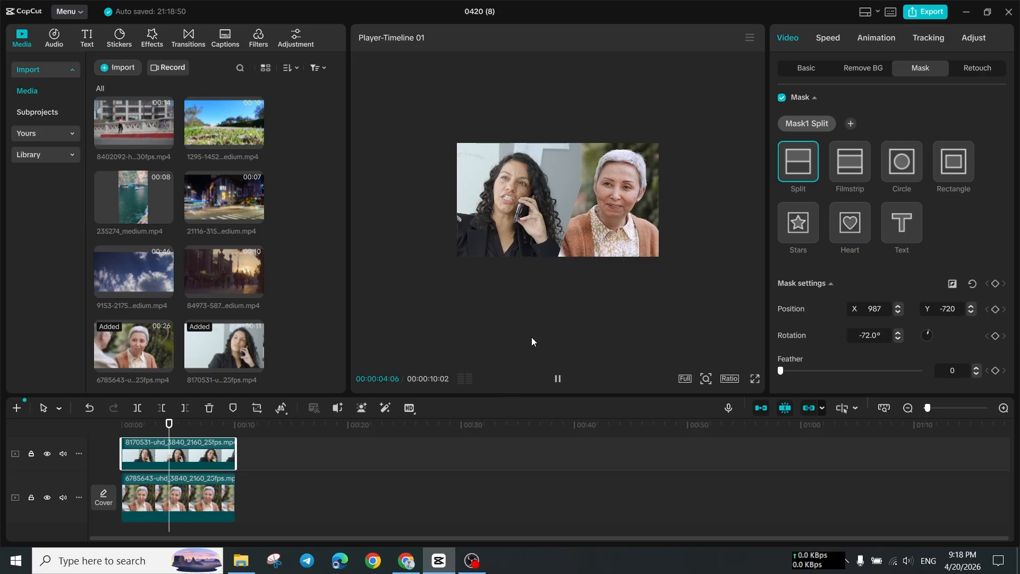
Rotate the upper clip's split mask to -111° for an opposite slant and play the result.
{"action": "key", "text": "space"}
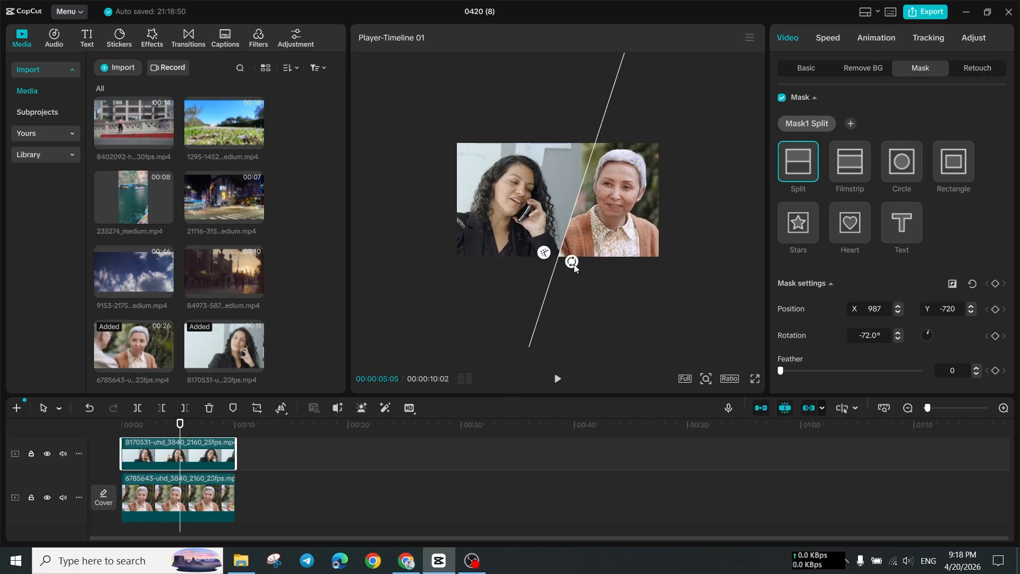
{"action": "left_click_drag", "start_coordinate": [574, 264], "coordinate": [589, 247]}
{"action": "key", "text": "space"}
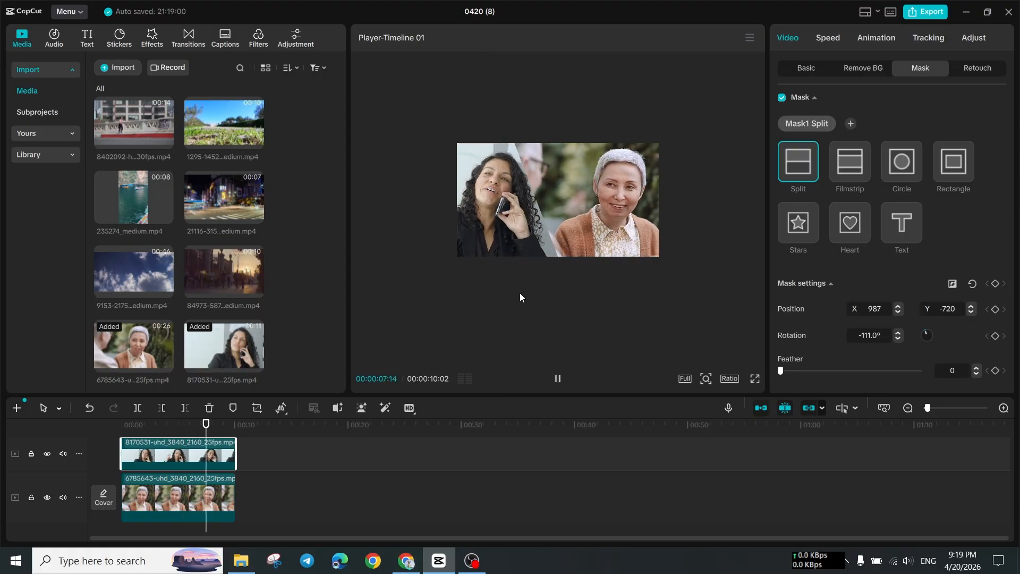
{"action": "key", "text": "space"}
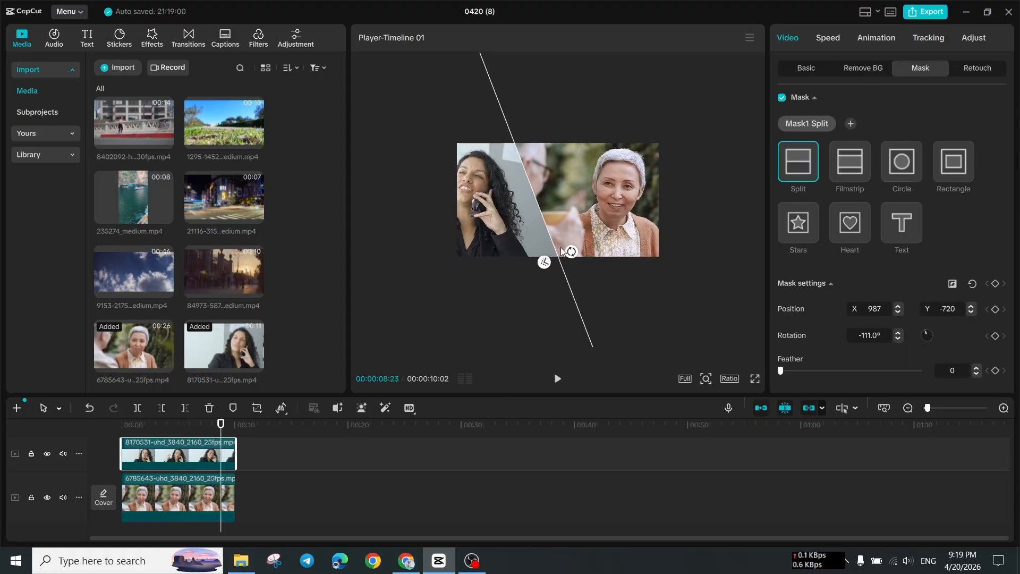
Straighten the upper clip's split mask to -90° and shift its line to mask position X 859, Y -716.
{"action": "left_click_drag", "start_coordinate": [572, 252], "coordinate": [572, 258]}
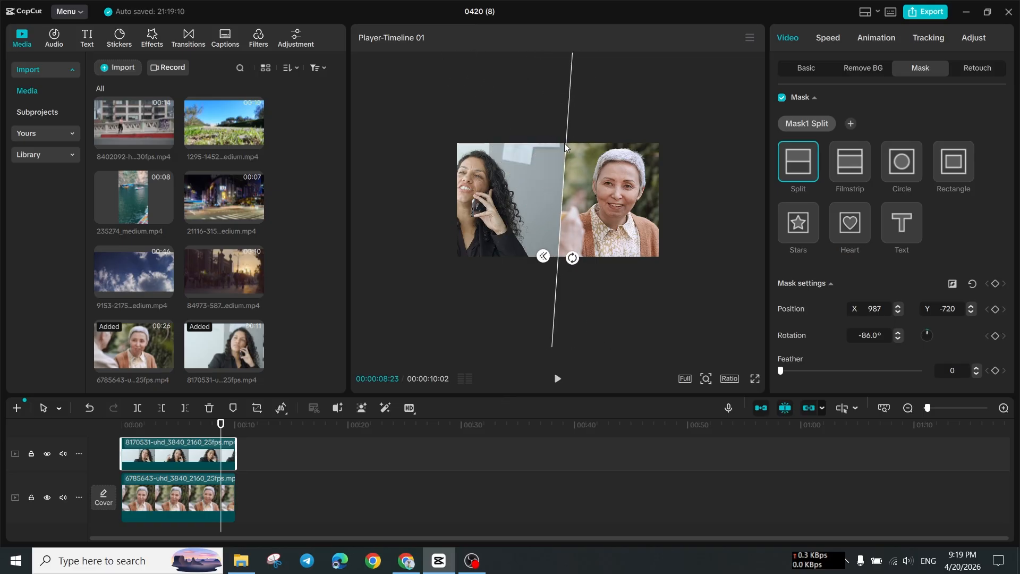
{"action": "left_click_drag", "start_coordinate": [564, 142], "coordinate": [553, 144]}
{"action": "left_click_drag", "start_coordinate": [566, 260], "coordinate": [566, 259]}
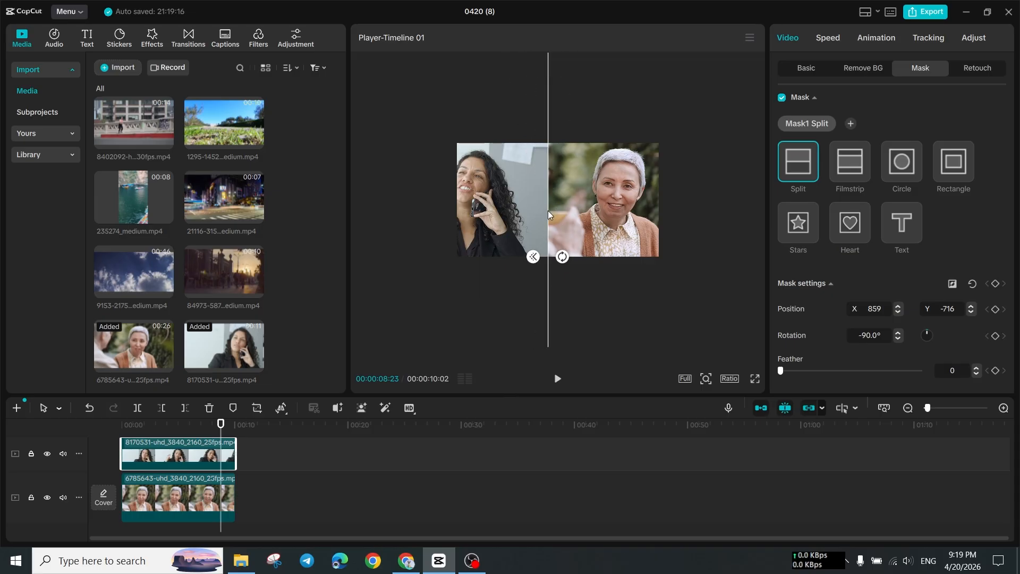
Shift the vertical split line further left to mask position X 610, Y -720 and play the uneven split.
{"action": "left_click_drag", "start_coordinate": [547, 210], "coordinate": [528, 222]}
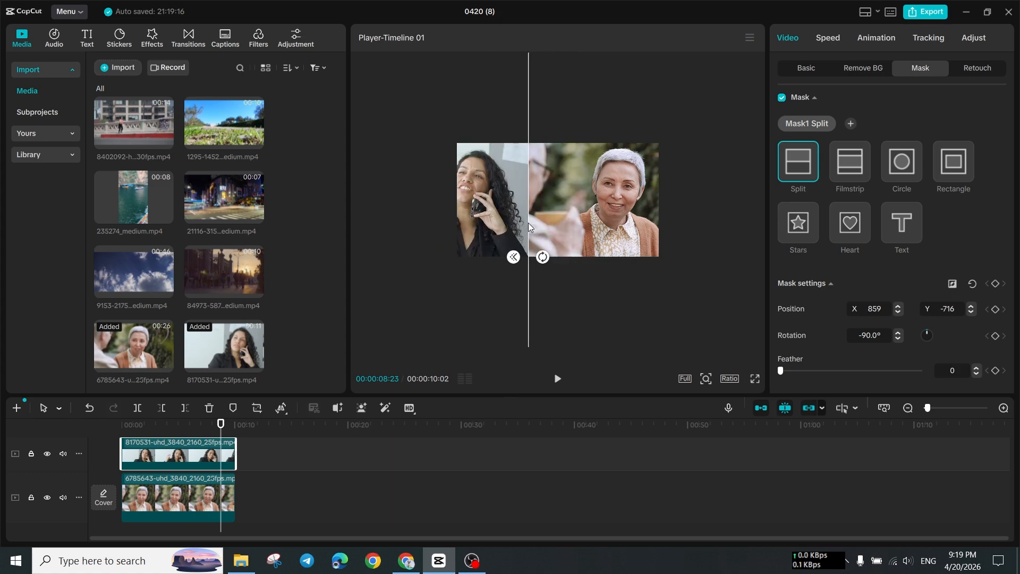
{"action": "key", "text": "space"}
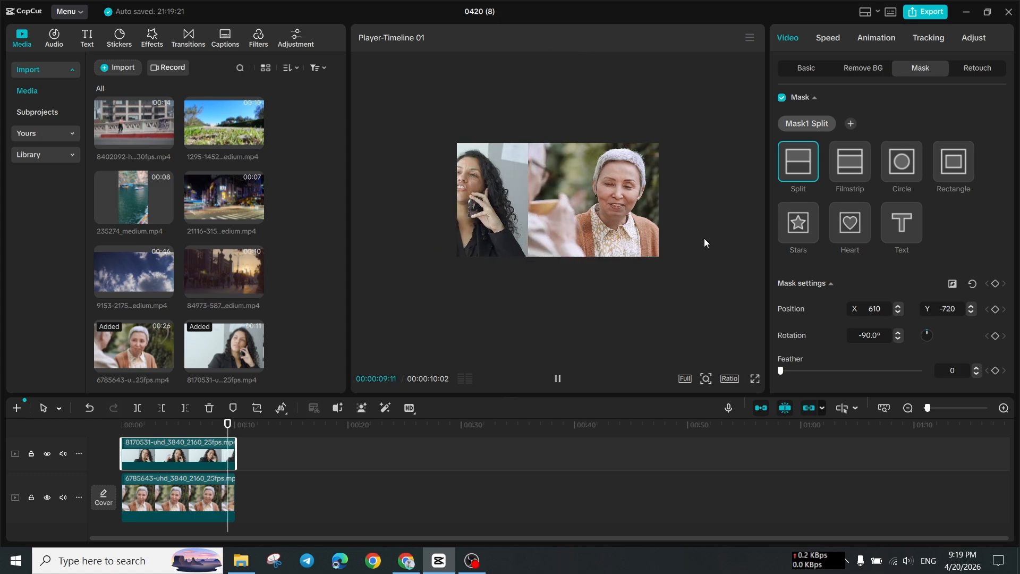
{"action": "key", "text": "space"}
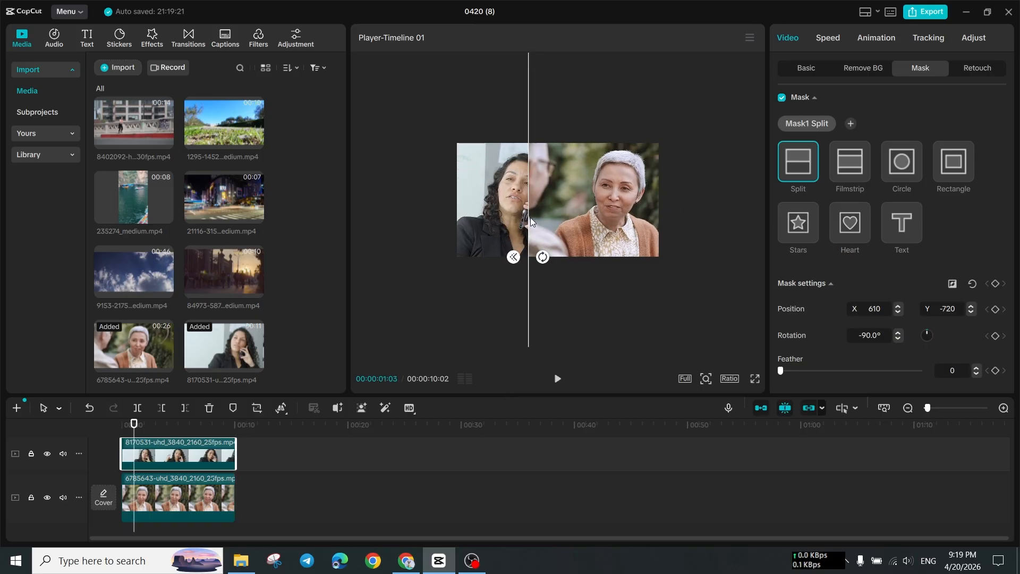
Move the split line to the frame's centre at mask position X 987 and preview the even split.
{"action": "left_click_drag", "start_coordinate": [530, 218], "coordinate": [574, 236]}
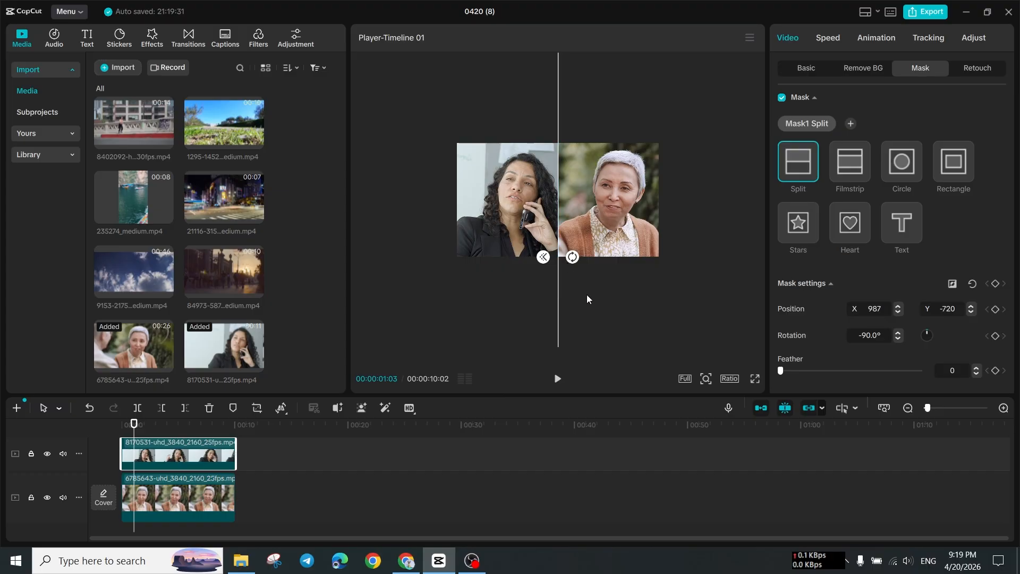
{"action": "key", "text": "space"}
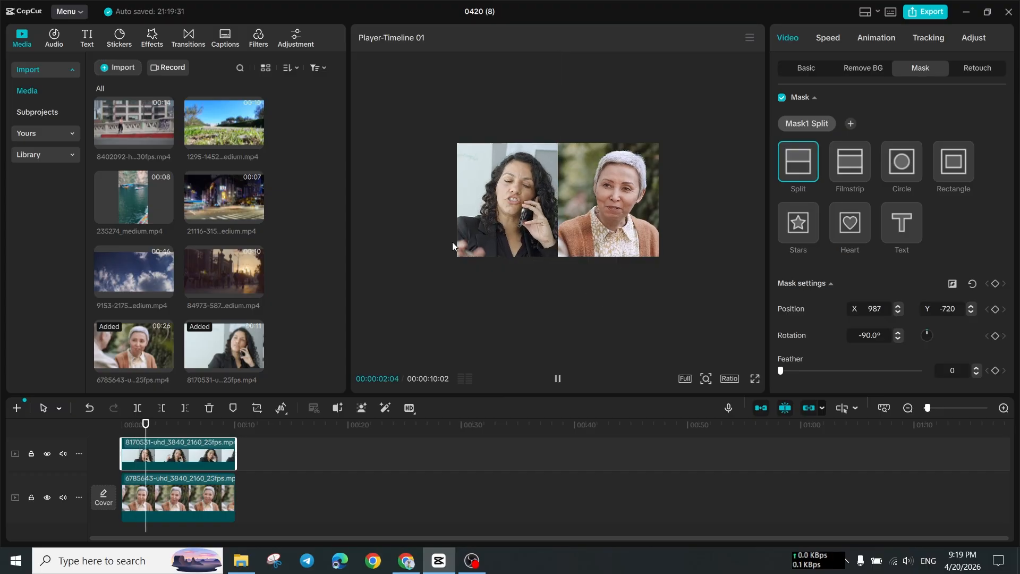
{"action": "key", "text": "space"}
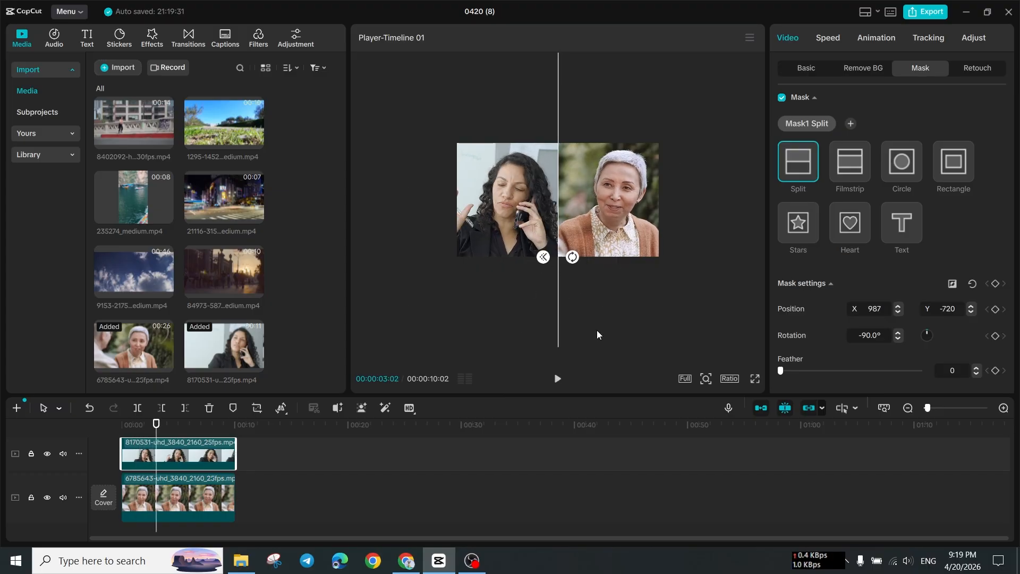
Change the project's aspect ratio to 9:16 and delete both clips from the timeline.
{"action": "left_click", "coordinate": [729, 380]}
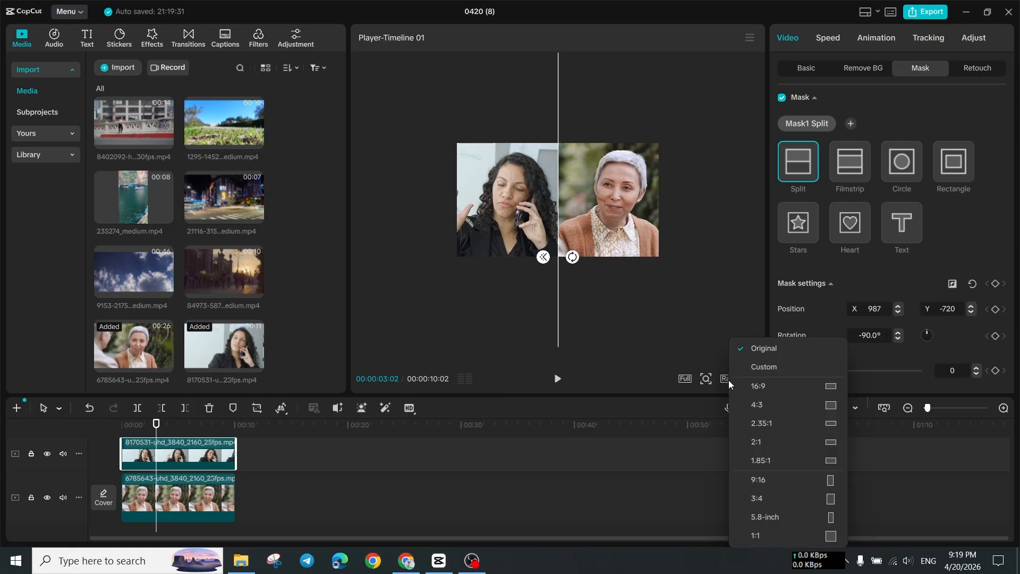
{"action": "left_click", "coordinate": [821, 480]}
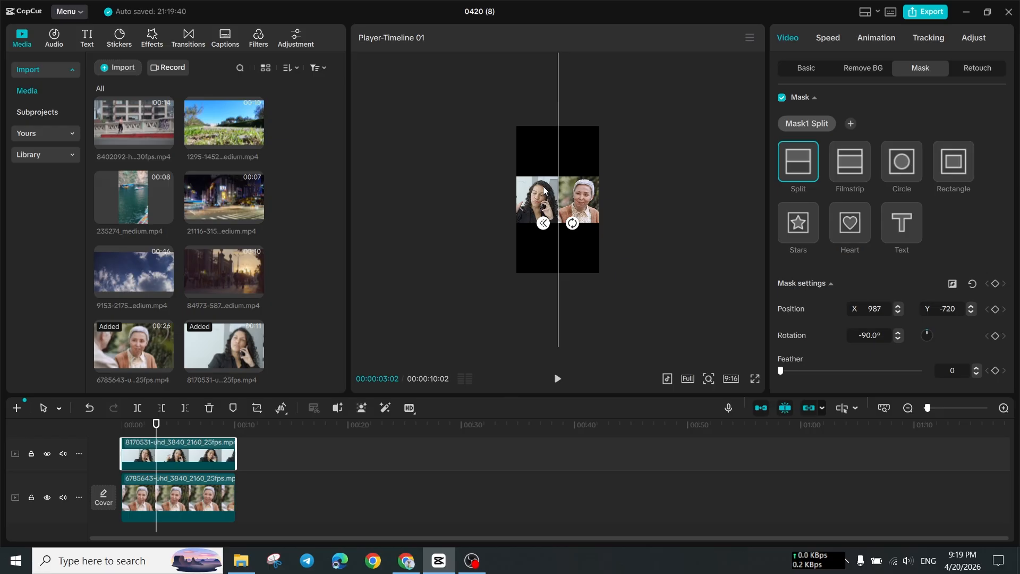
{"action": "left_click", "coordinate": [265, 532]}
{"action": "left_click_drag", "start_coordinate": [265, 532], "coordinate": [190, 449]}
{"action": "key", "text": "Delete"}
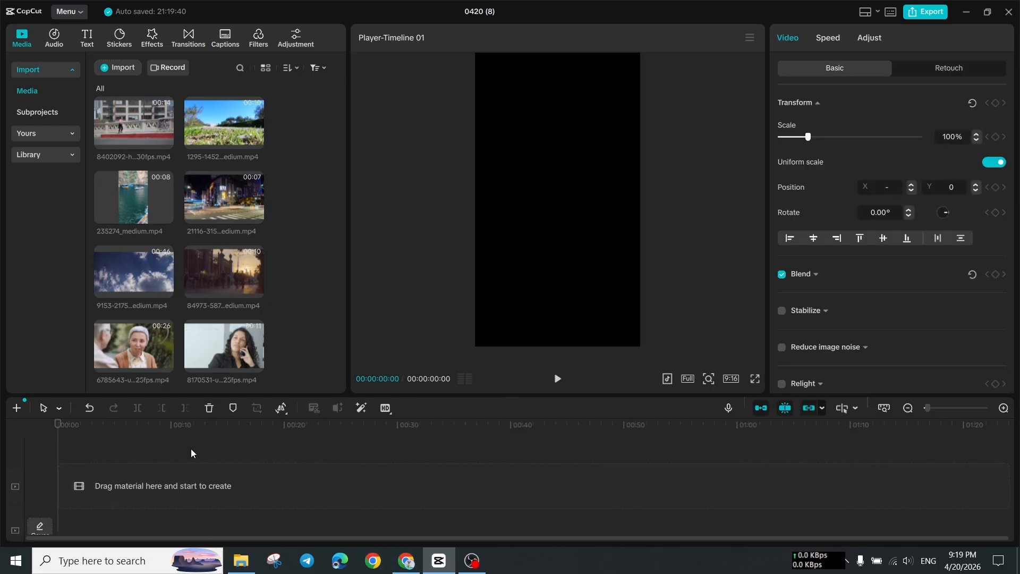
Stack clip 8170531 above clip 6785643 at the timeline start and trim the lower clip to the upper clip's end.
{"action": "left_click_drag", "start_coordinate": [146, 336], "coordinate": [151, 427]}
{"action": "left_click_drag", "start_coordinate": [222, 365], "coordinate": [132, 454]}
{"action": "left_click_drag", "start_coordinate": [126, 456], "coordinate": [125, 455]}
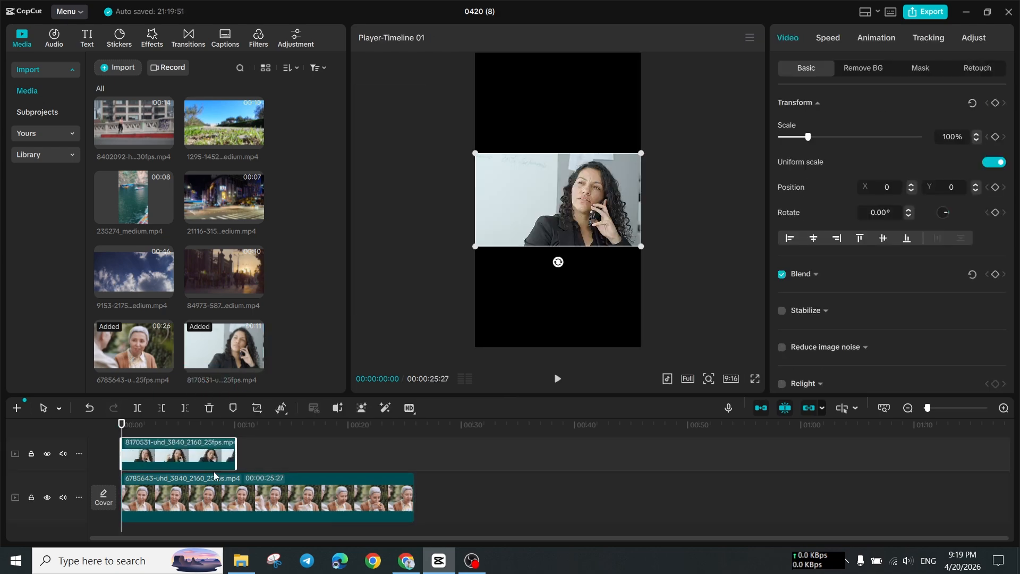
{"action": "left_click", "coordinate": [367, 494]}
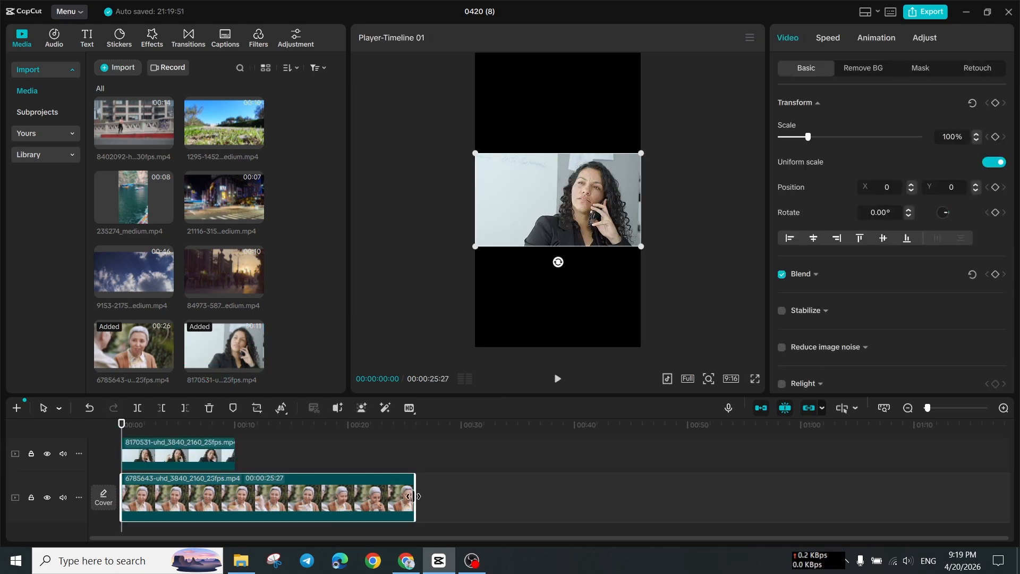
{"action": "left_click_drag", "start_coordinate": [415, 497], "coordinate": [236, 480]}
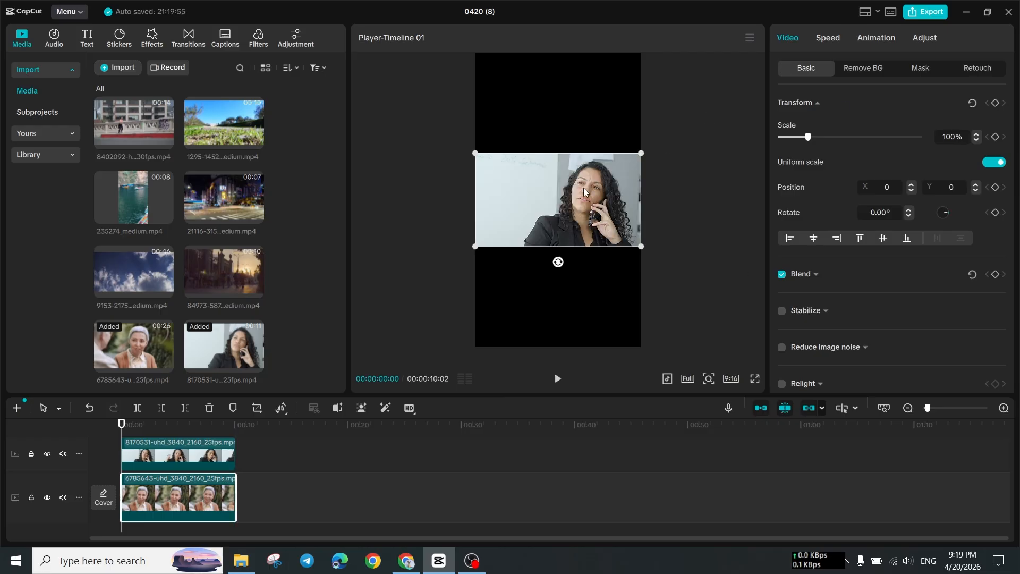
Place the upper-track clip in the frame's upper half and the other directly beneath it, edges touching and both centred horizontally.
{"action": "left_click_drag", "start_coordinate": [521, 219], "coordinate": [534, 301]}
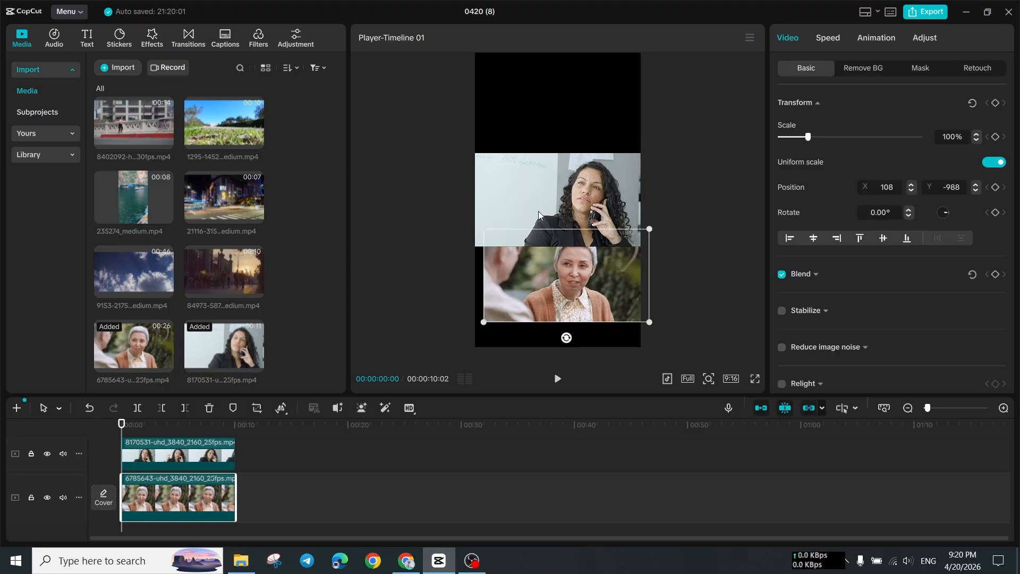
{"action": "left_click_drag", "start_coordinate": [543, 199], "coordinate": [557, 152]}
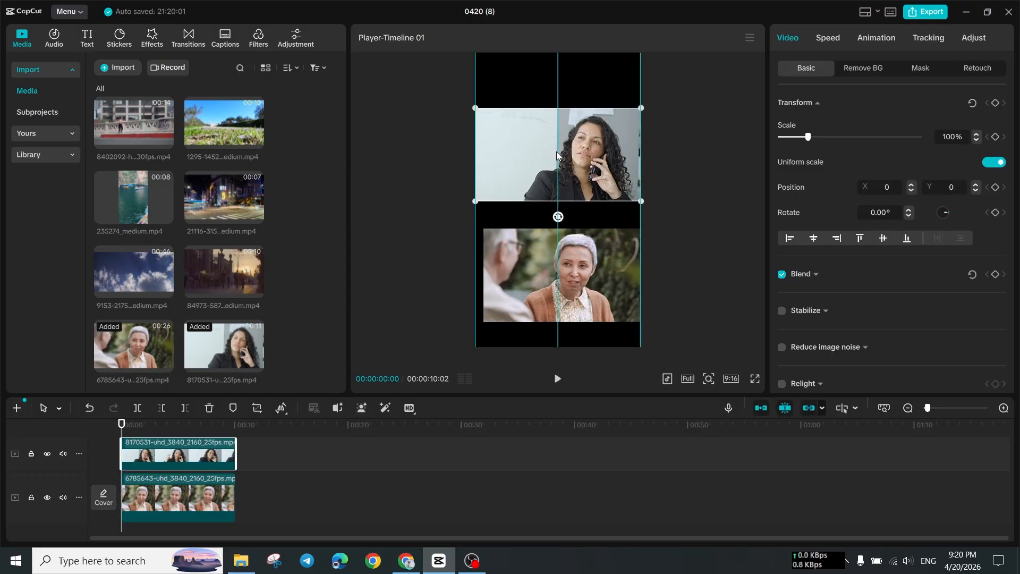
{"action": "left_click_drag", "start_coordinate": [558, 276], "coordinate": [555, 253]}
{"action": "left_click", "coordinate": [702, 227]}
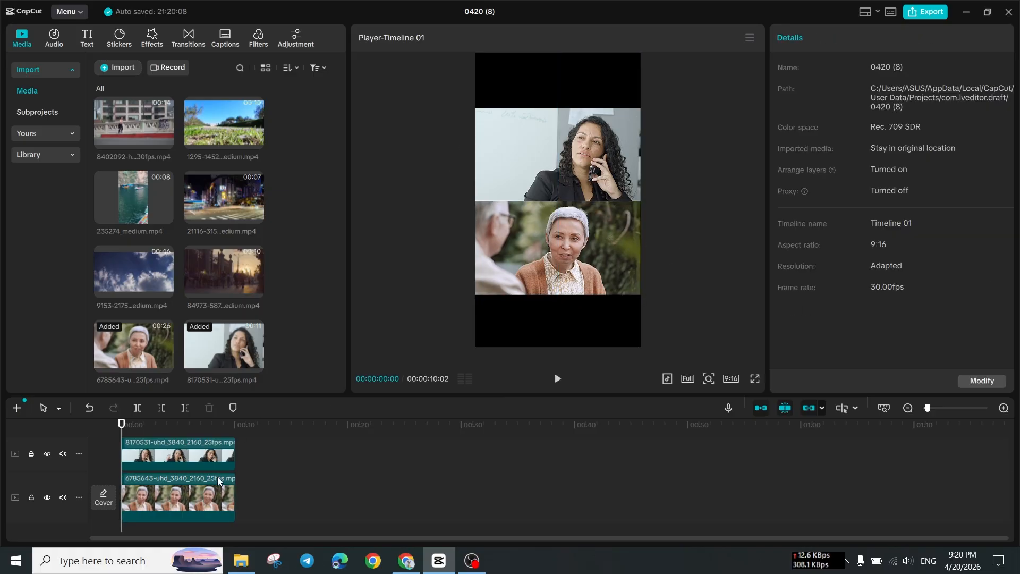
Select both clips and enlarge them together until they fill the whole 9:16 frame.
{"action": "left_click_drag", "start_coordinate": [292, 455], "coordinate": [221, 516]}
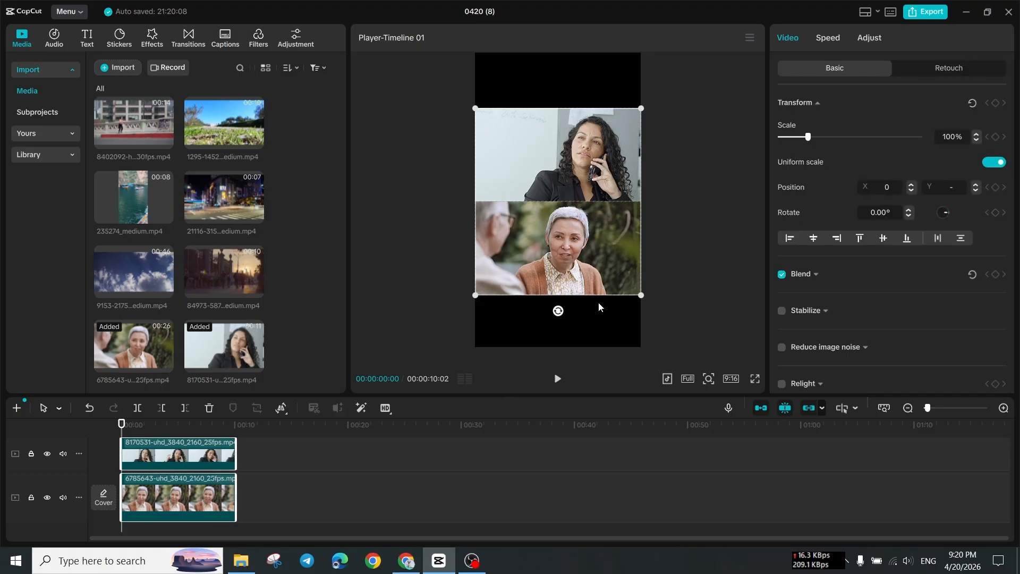
{"action": "left_click_drag", "start_coordinate": [638, 108], "coordinate": [702, 30]}
{"action": "left_click", "coordinate": [371, 213]}
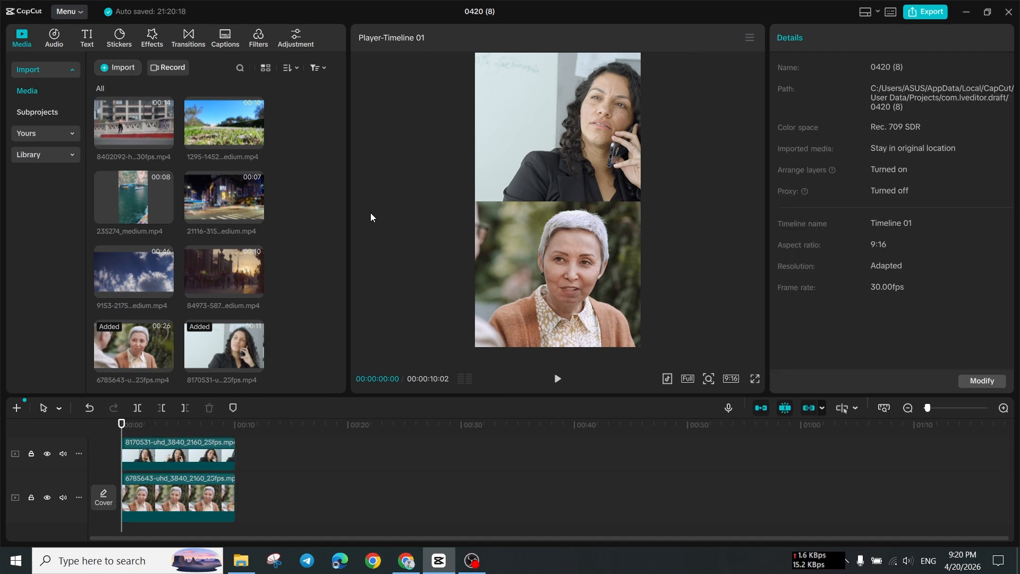
Play the vertical split-screen result through and replay it from the start.
{"action": "key", "text": "space"}
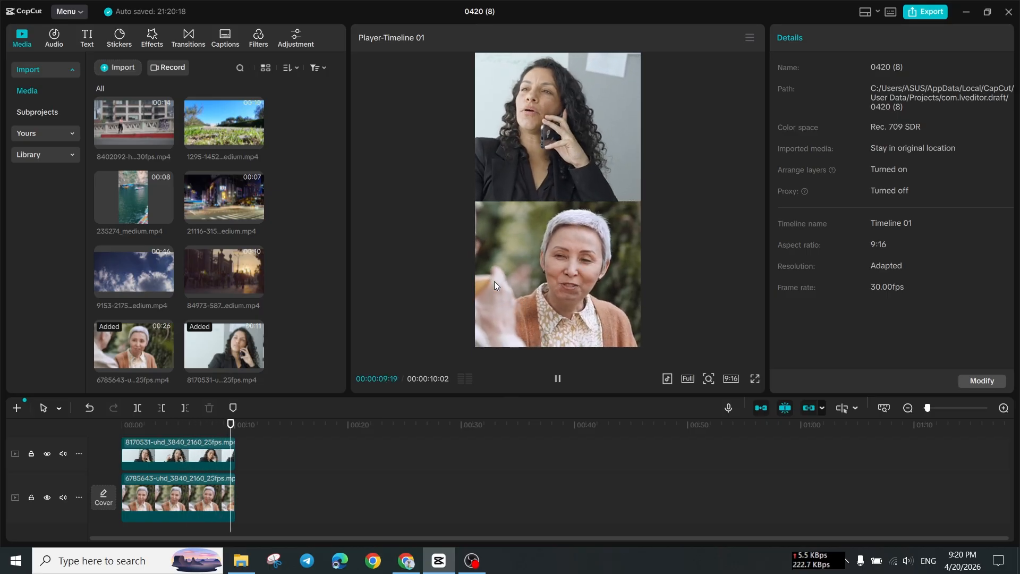
{"action": "key", "text": "space"}
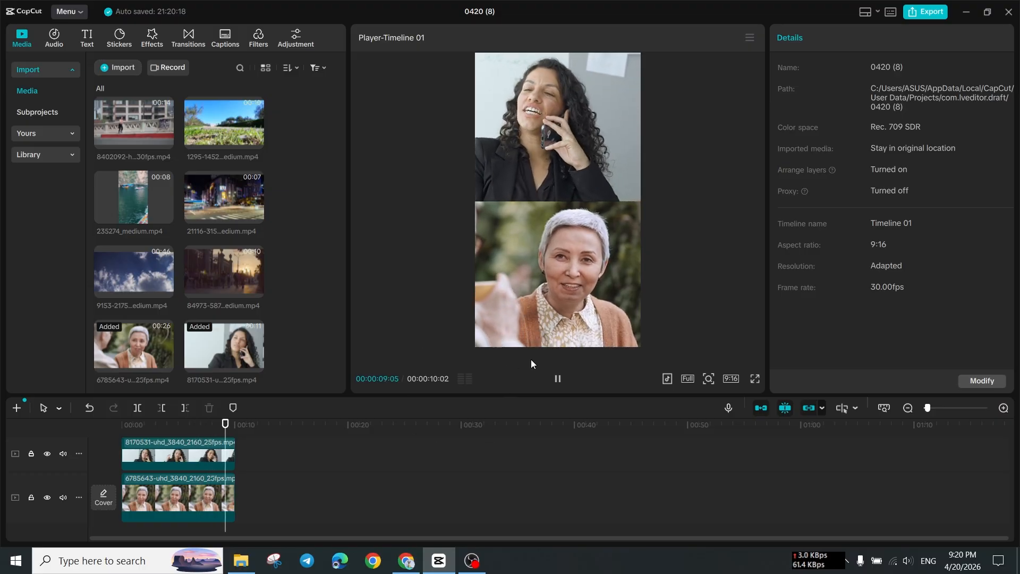
{"action": "key", "text": "space"}
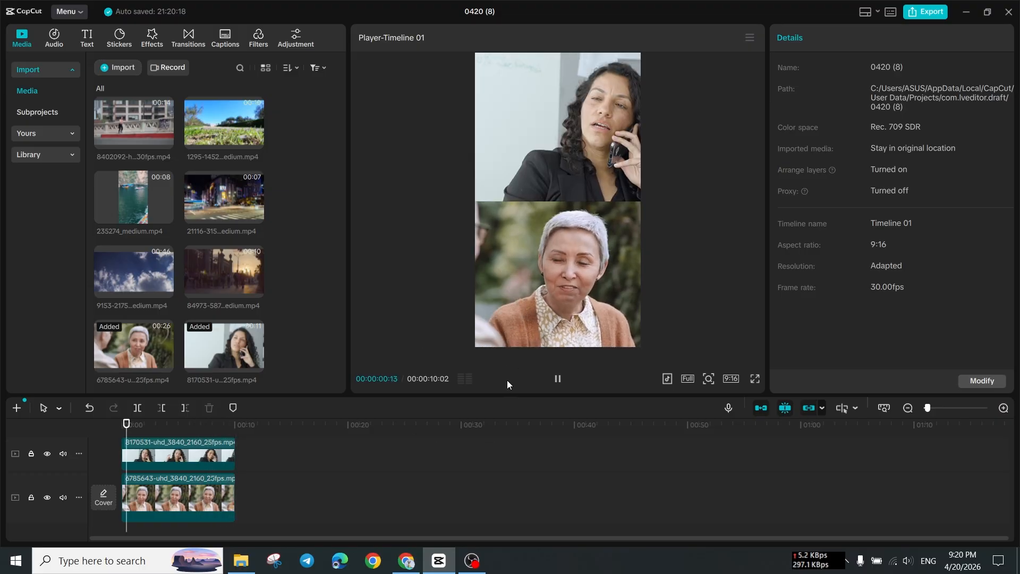